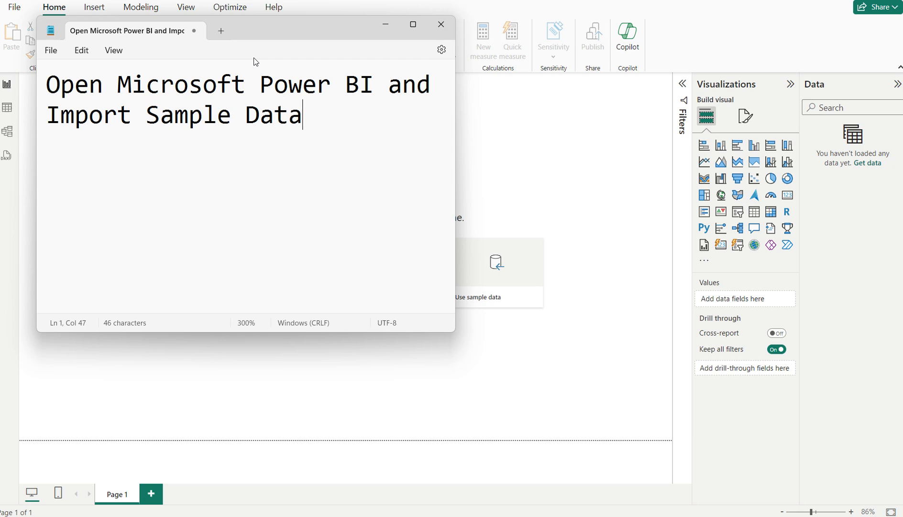
Step: Import AdventureWorks-sales-dataset.csv as a Text/CSV source, load it, and expand its table to list the fields
left_click(385, 24)
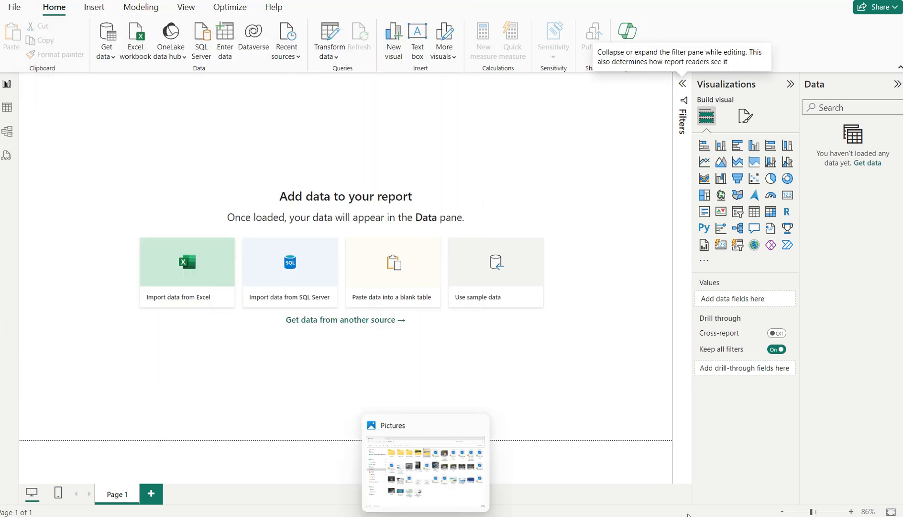
left_click(113, 58)
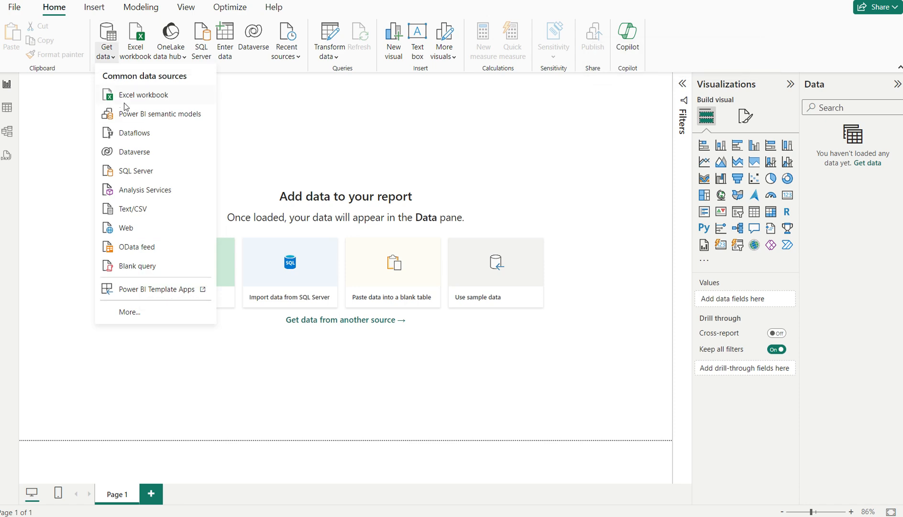
left_click(139, 209)
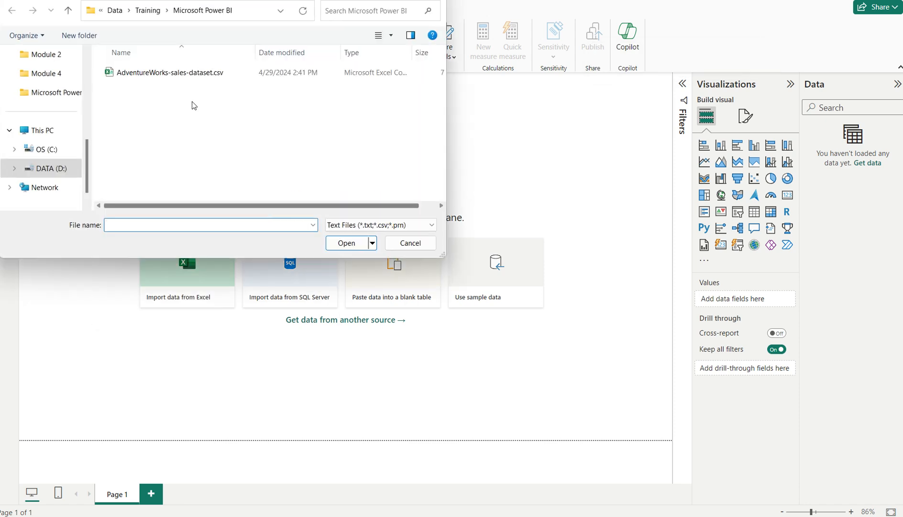
double_click(190, 72)
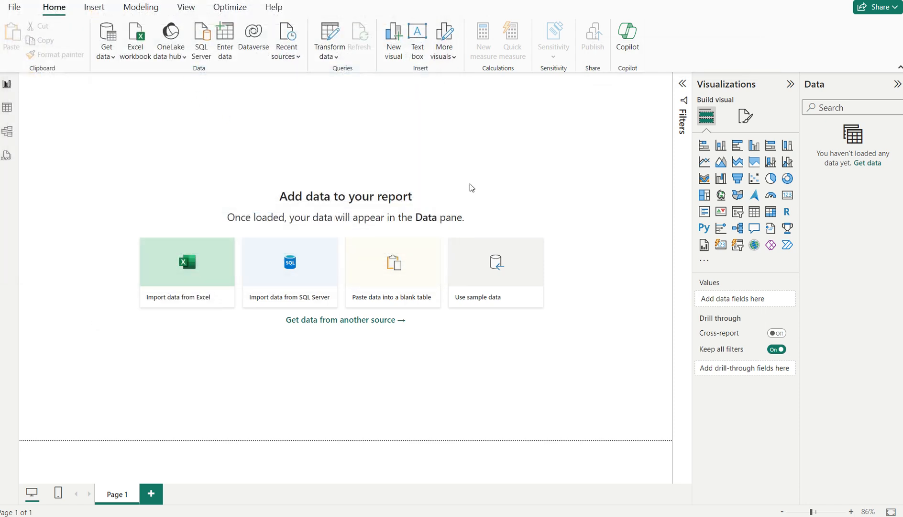
left_click(550, 421)
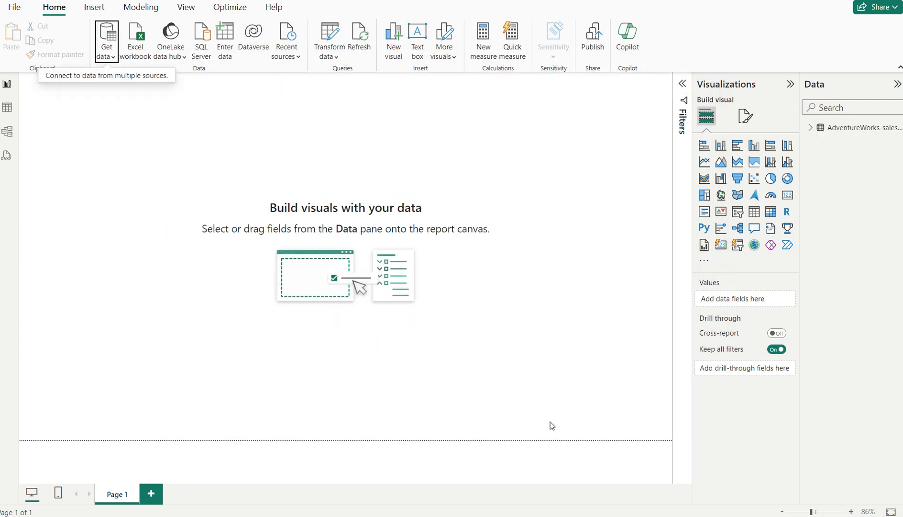
left_click(810, 128)
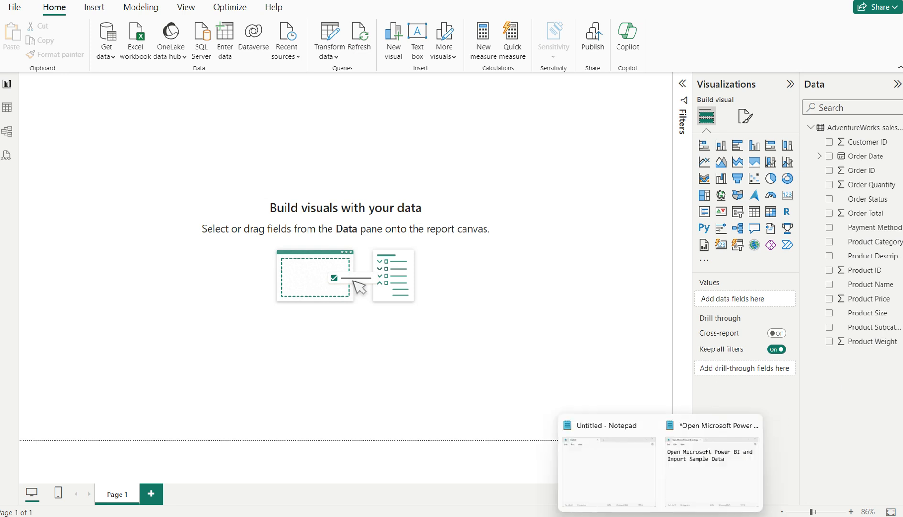
Step: Switch to Notepad, replace the note with "Create Interactive Filters using Slicer Component", and minimize it
left_click(696, 460)
key("ctrl+a")
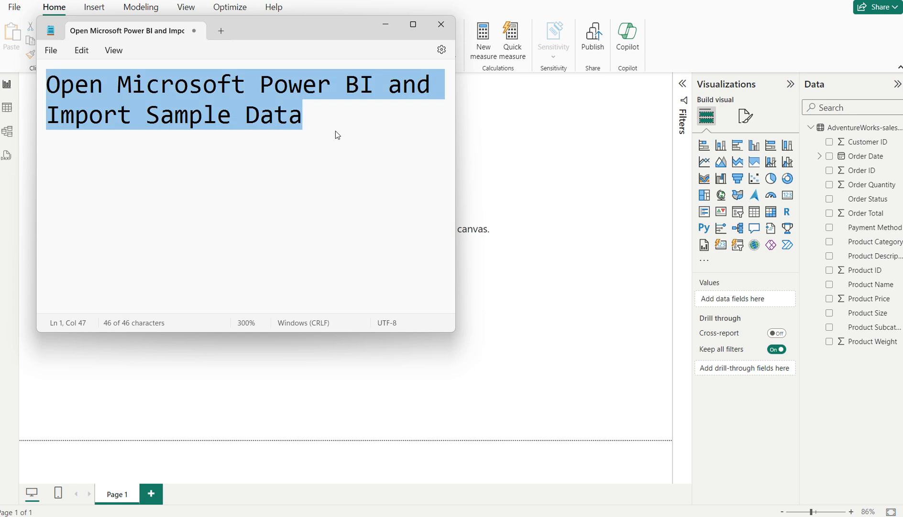
type("Create ")
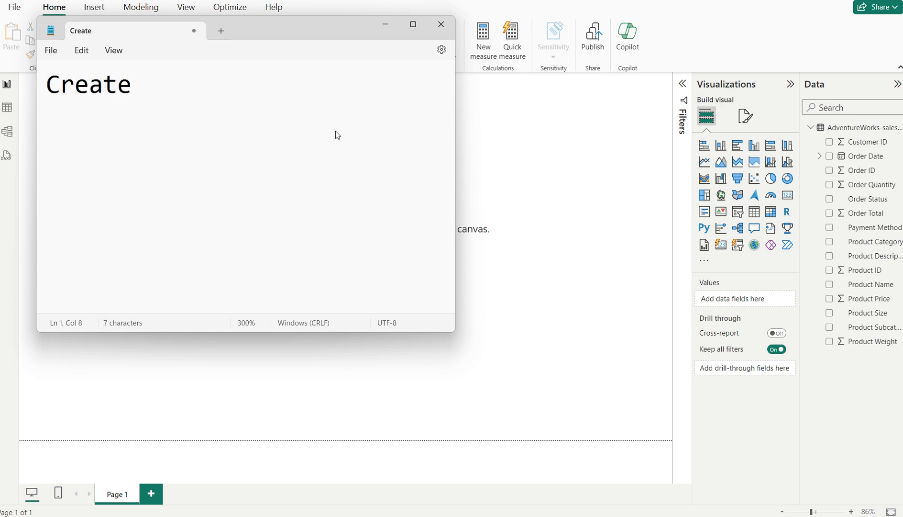
type("Interactiv")
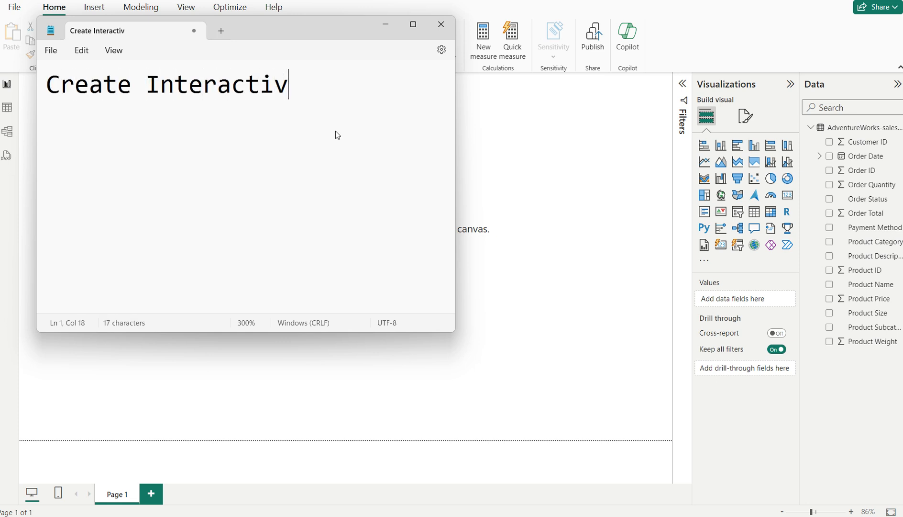
type("e Filters ")
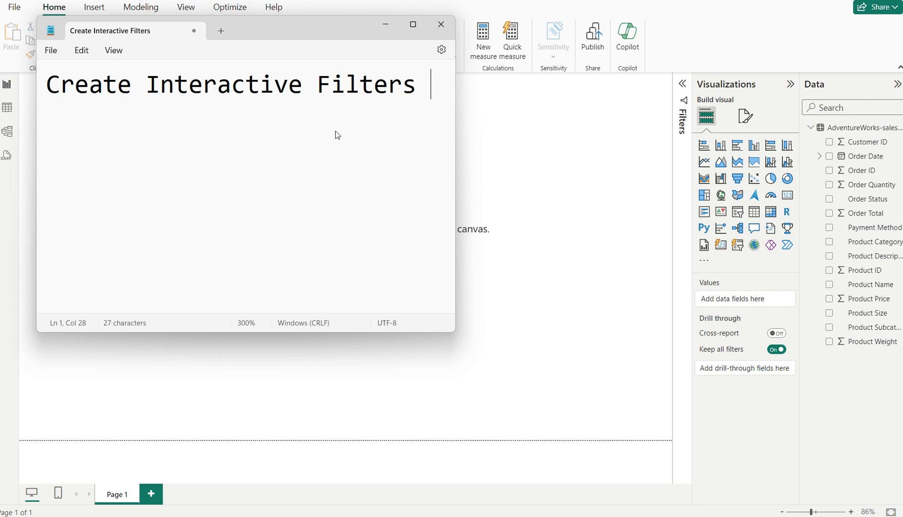
type("using Slicer")
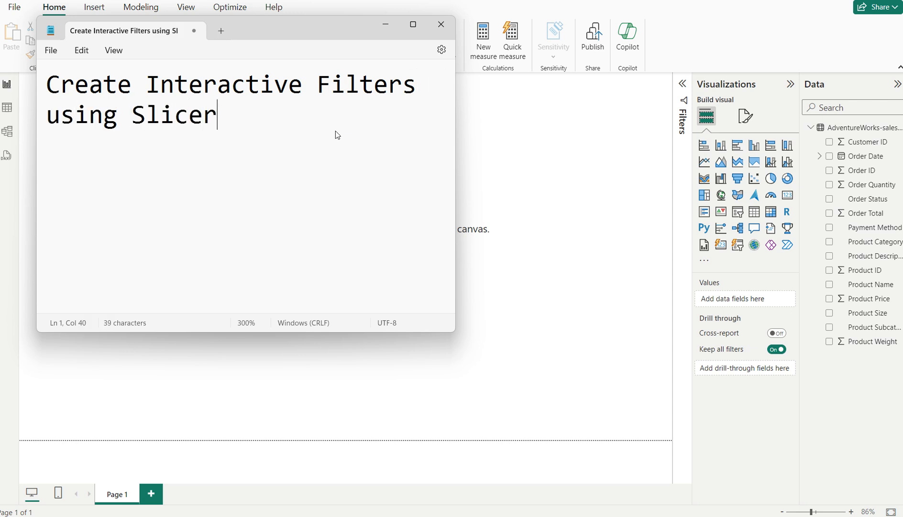
type(" COmp")
key("BackSpace")
key("BackSpace")
key("BackSpace")
type("omp")
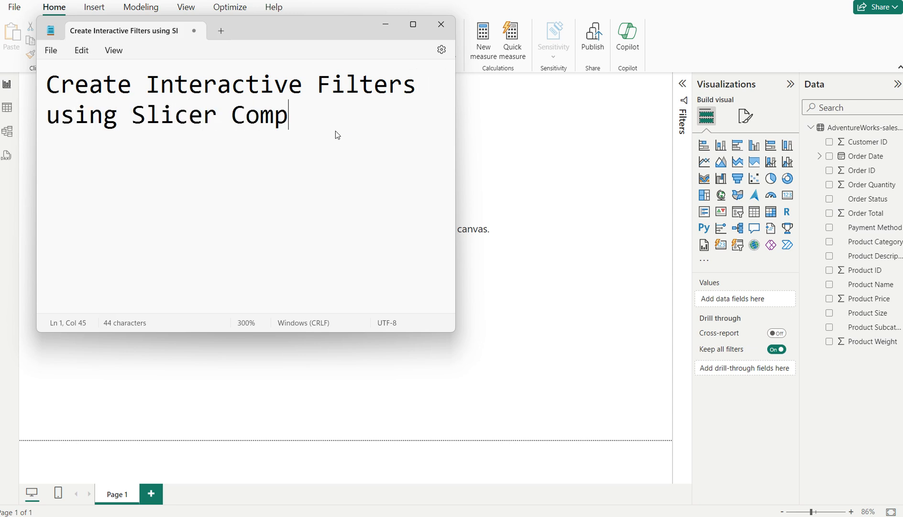
type("onent")
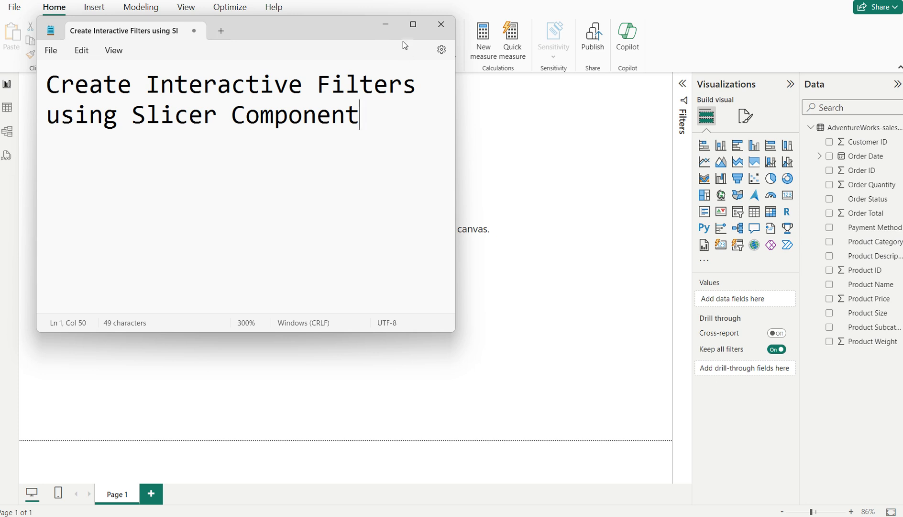
left_click(387, 29)
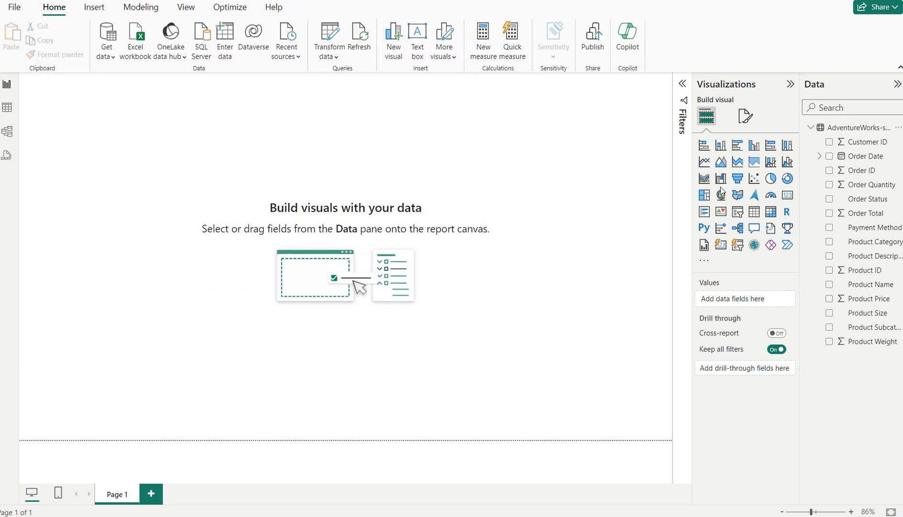
Step: Add a slicer for the Product Category field in the upper-right area of the report page
left_click(739, 214)
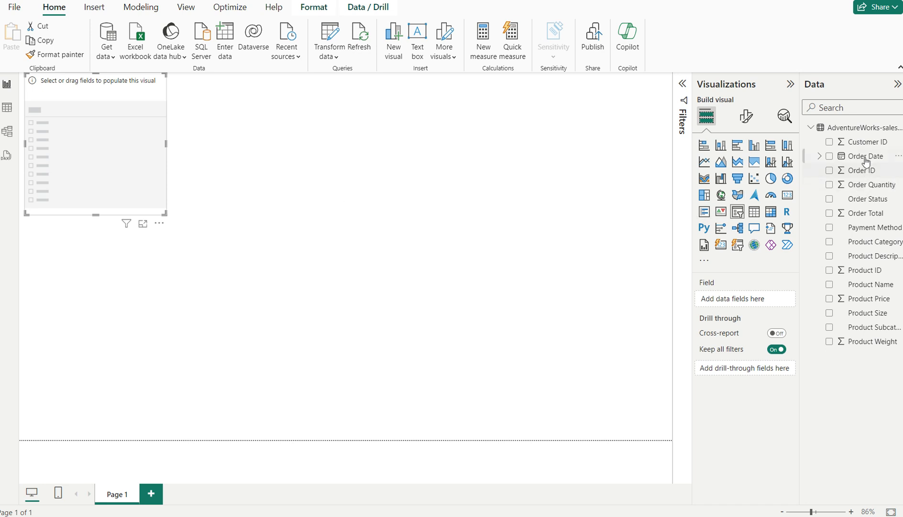
left_click_drag(863, 242, 641, 132)
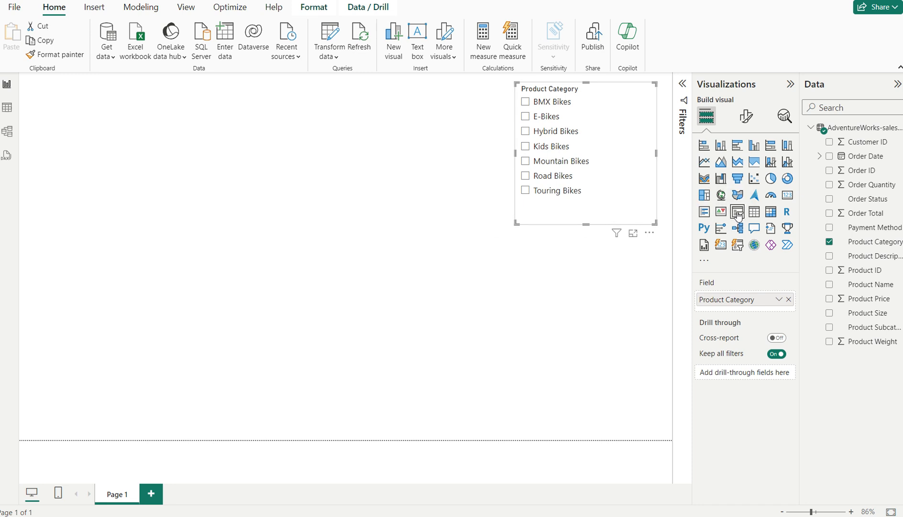
left_click(669, 229)
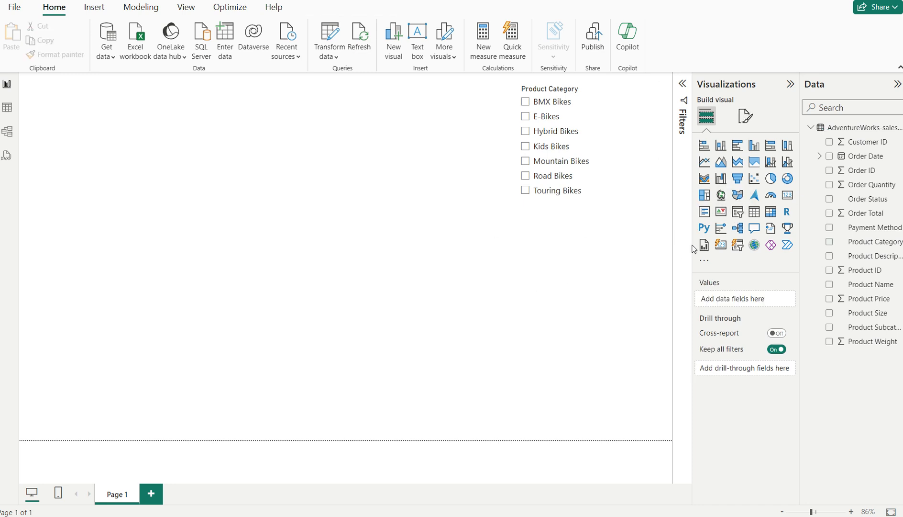
Step: Add a second slicer directly below the Product Category slicer and assign the Payment Method field to it
left_click(737, 216)
left_click_drag(206, 371, 620, 299)
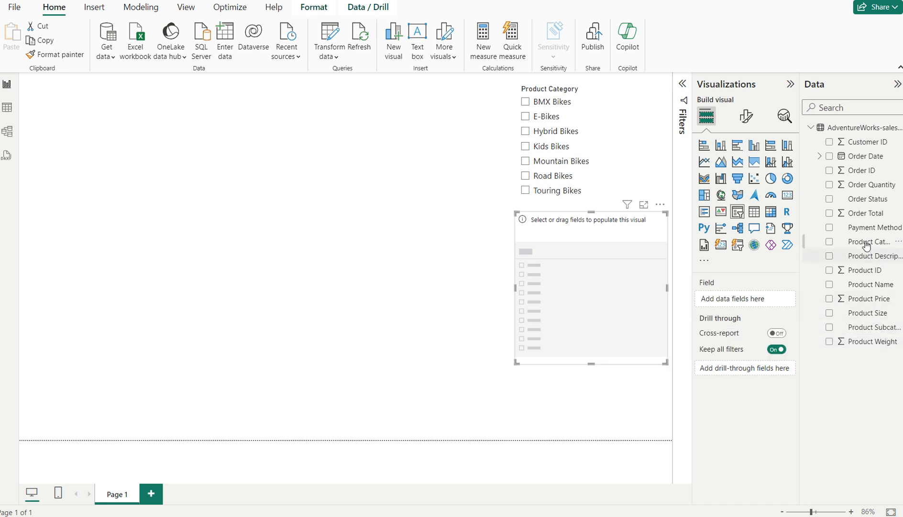
left_click_drag(866, 228, 620, 308)
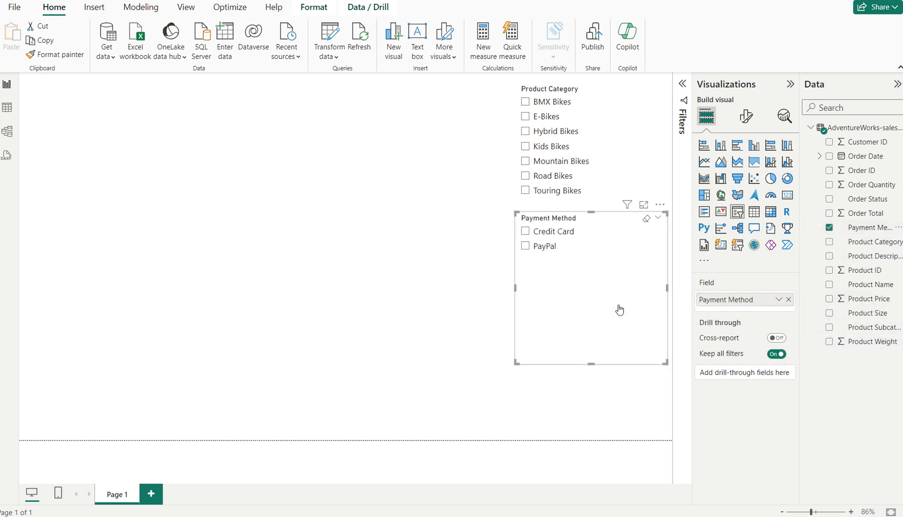
left_click(432, 335)
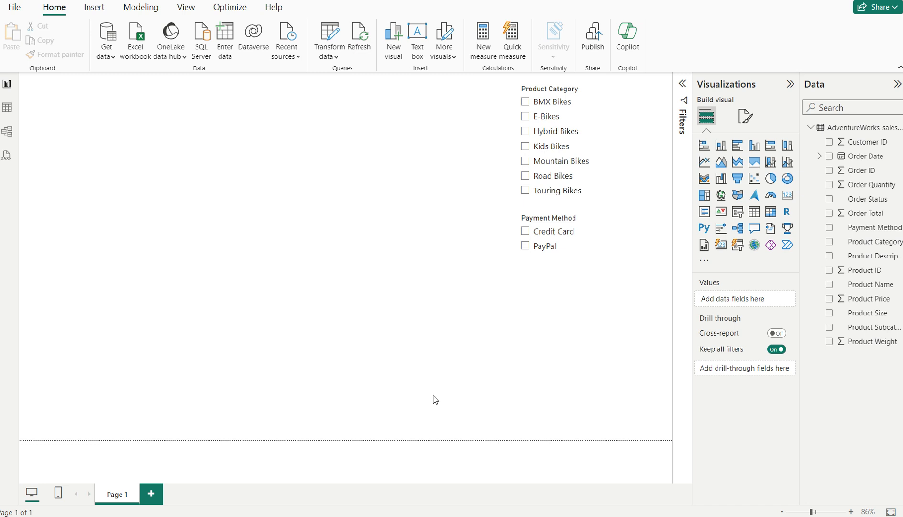
Step: Switch to Notepad, replace the note with "Create a stacked column chart visualization", and minimize it
mouse_move(530, 516)
mouse_move(661, 516)
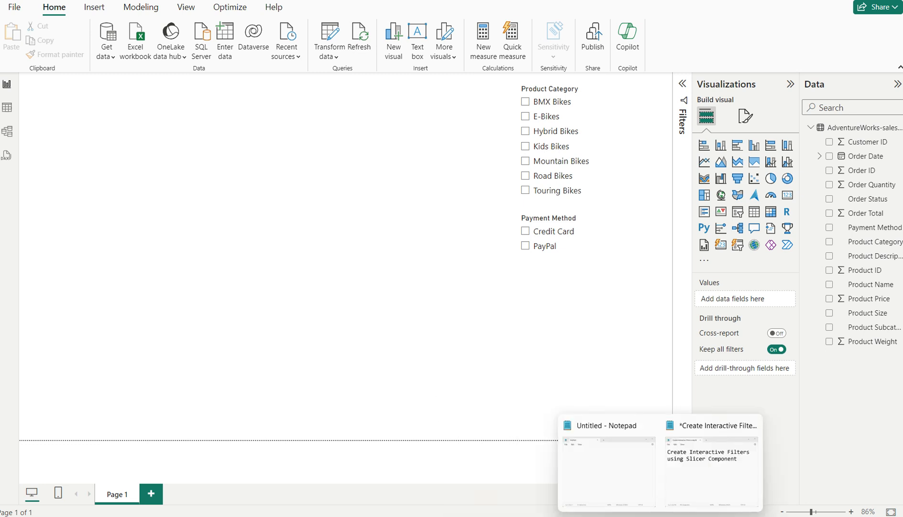
left_click(688, 457)
key("ctrl+a")
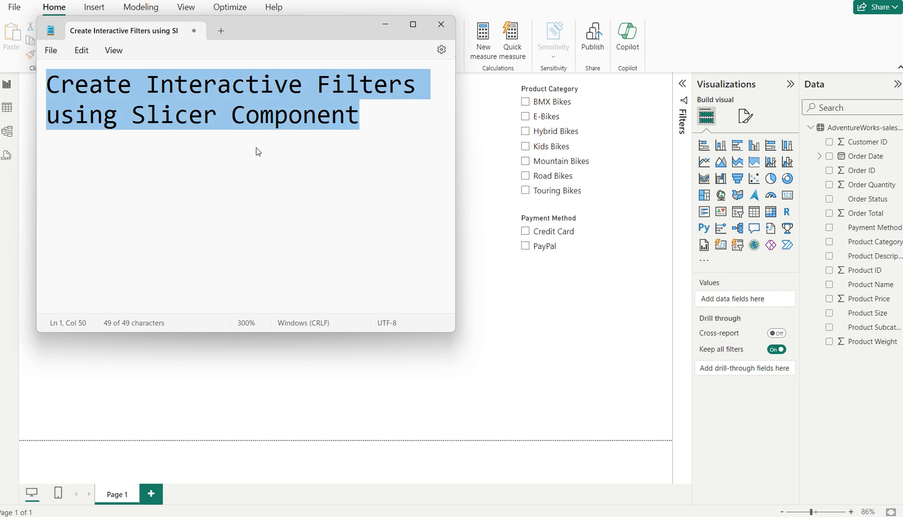
key("BackSpace")
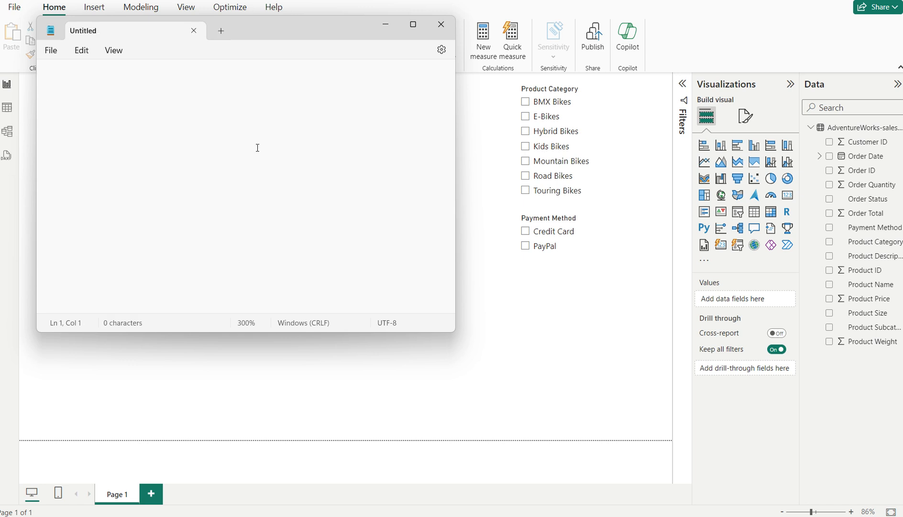
type("Create ")
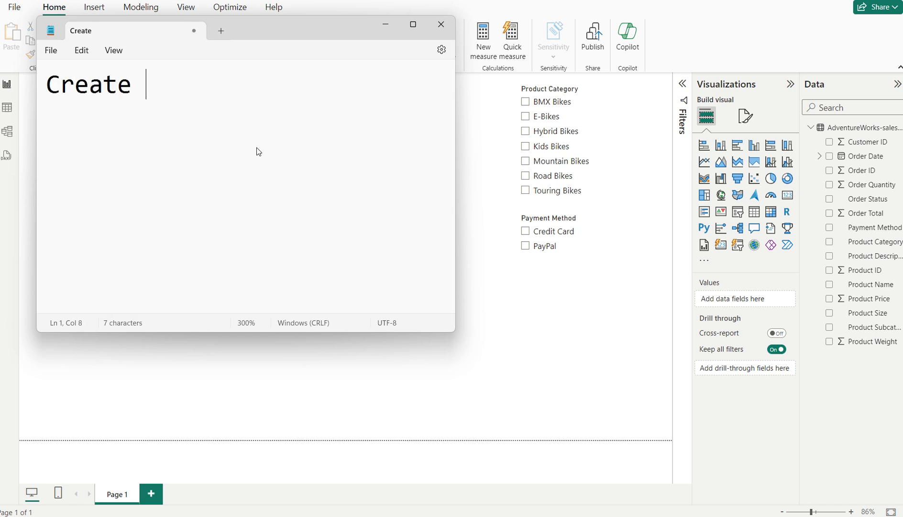
type("a stacker")
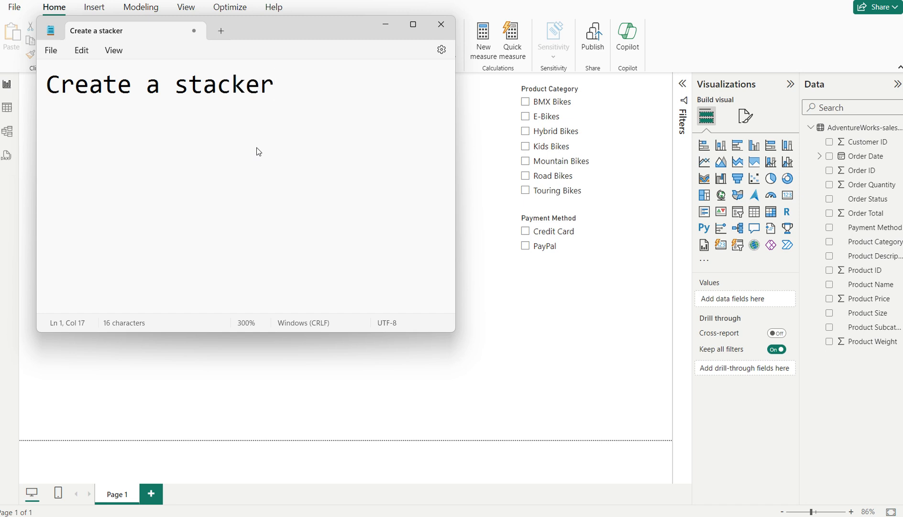
key("BackSpace")
type("d colu")
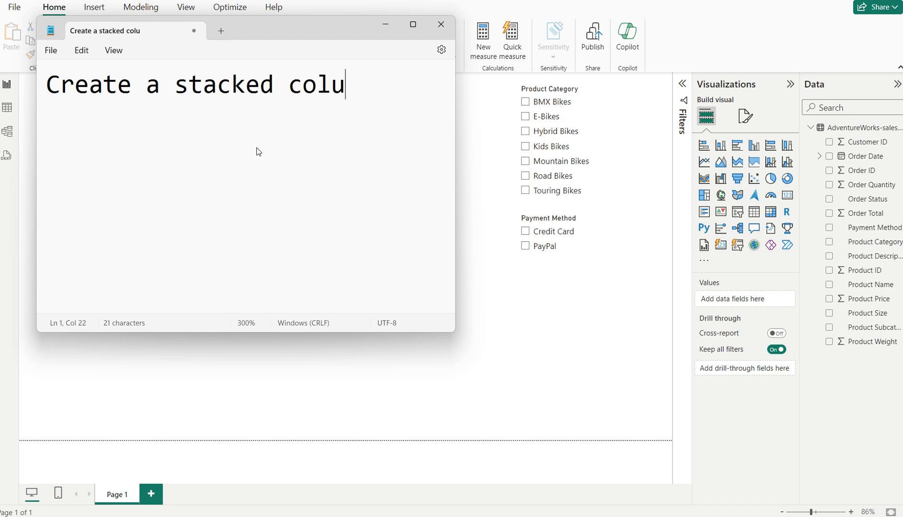
type("mn chart")
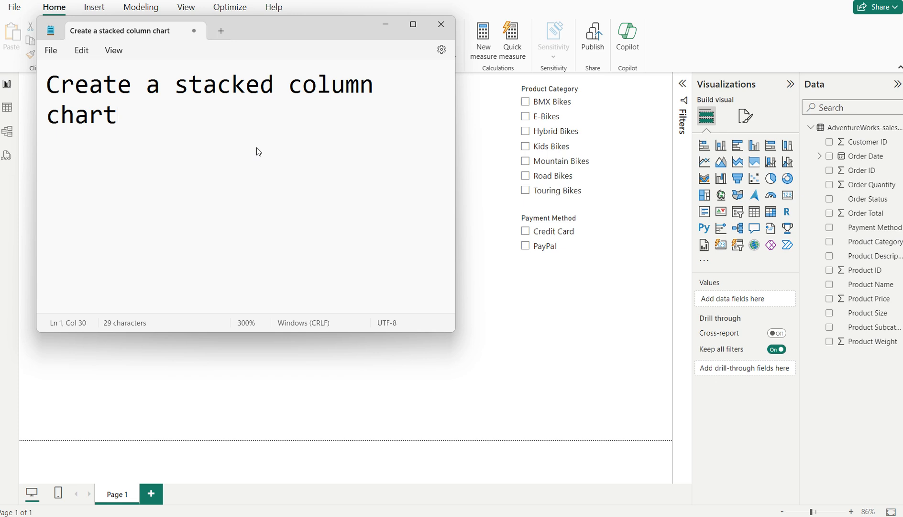
type(" visualization")
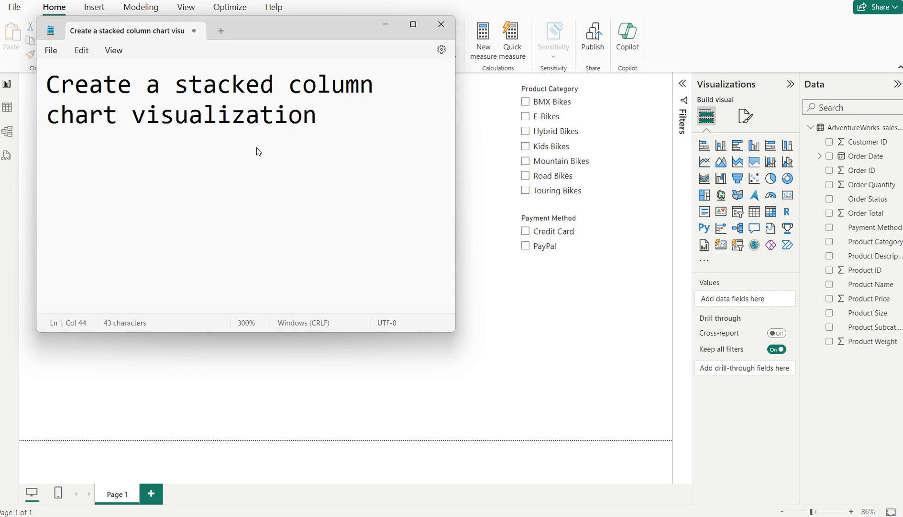
left_click(390, 25)
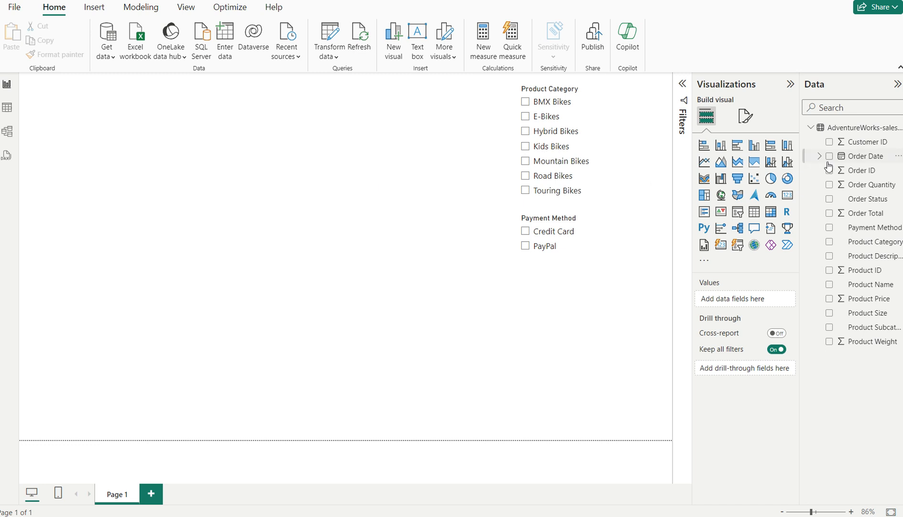
Step: Add a stacked column chart of Order Total by Product Size with Product Category as legend, and enlarge it toward the slicers
left_click(722, 147)
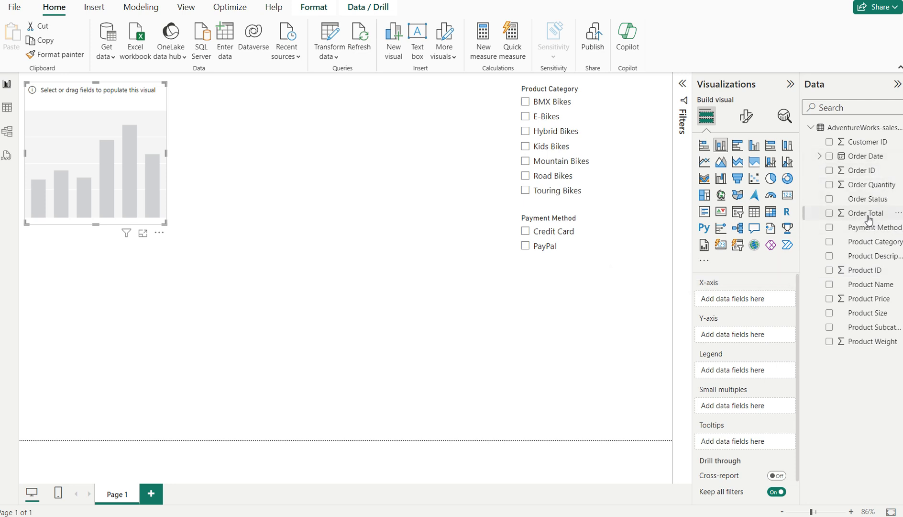
left_click_drag(862, 213, 761, 337)
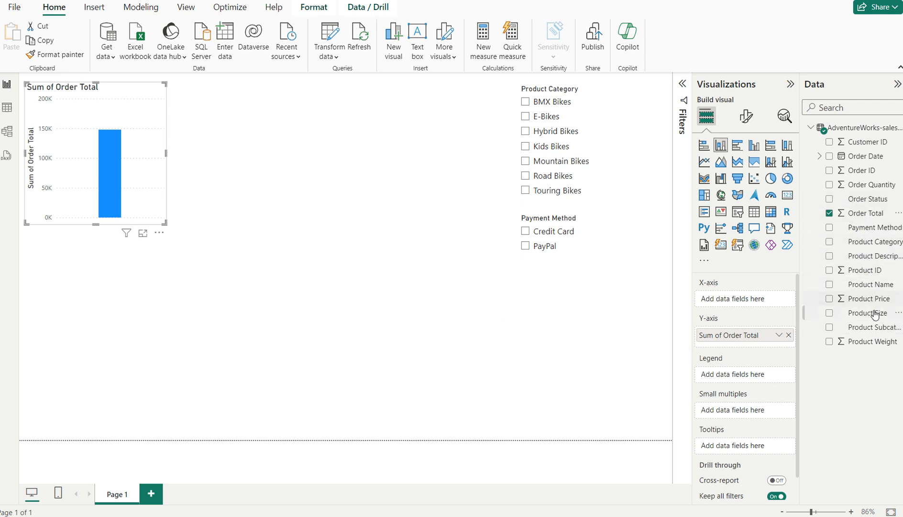
left_click_drag(868, 313, 742, 301)
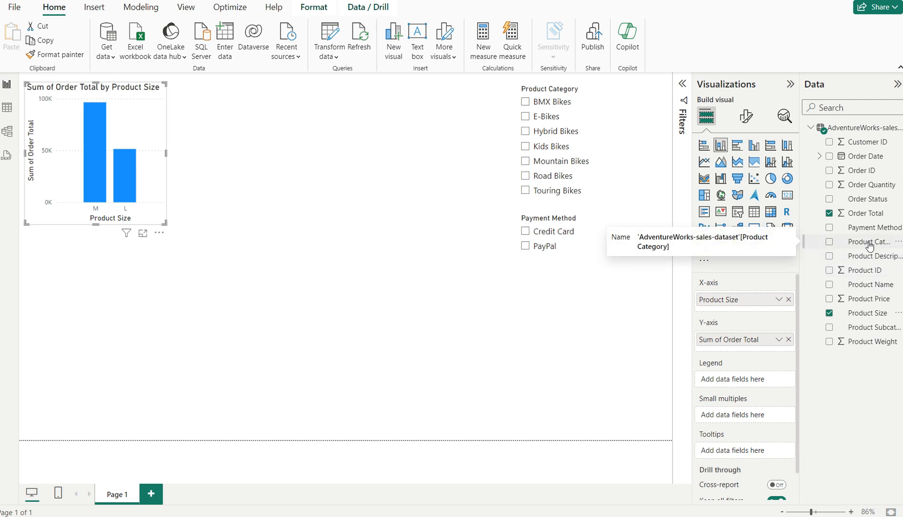
left_click_drag(870, 245, 762, 381)
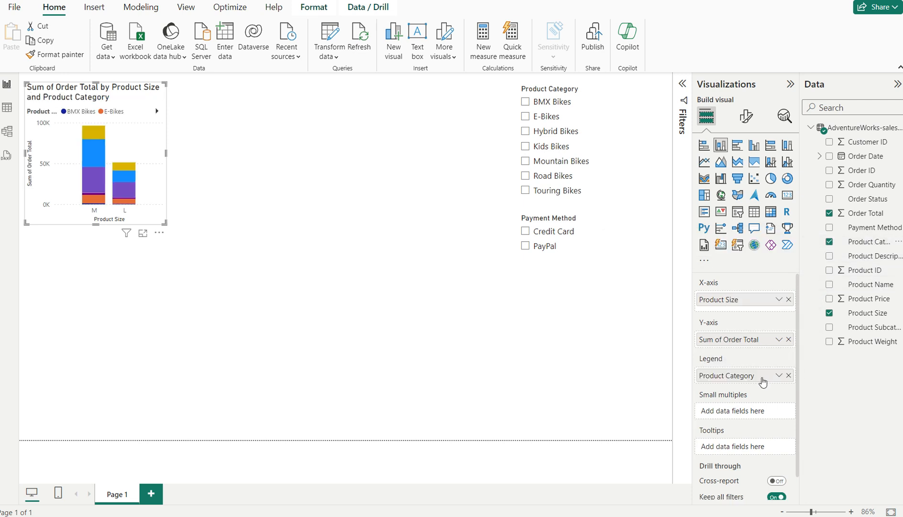
left_click_drag(165, 223, 469, 258)
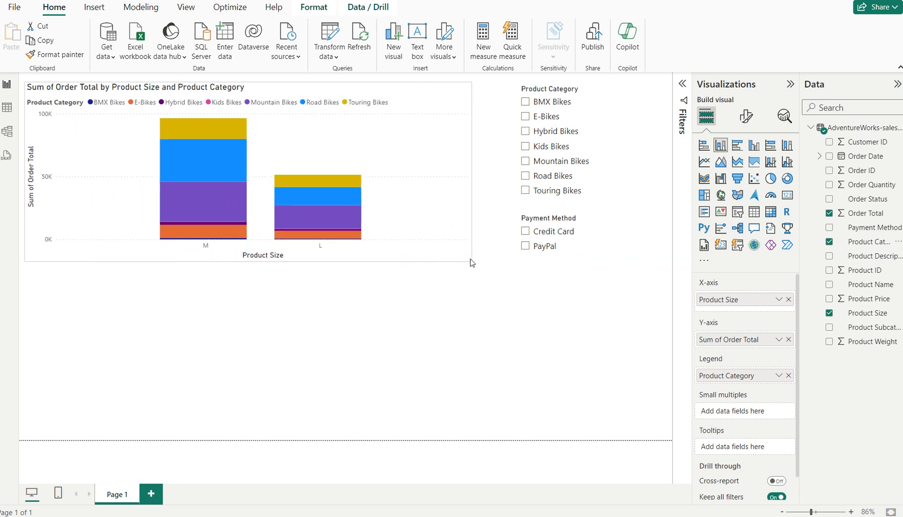
left_click(500, 316)
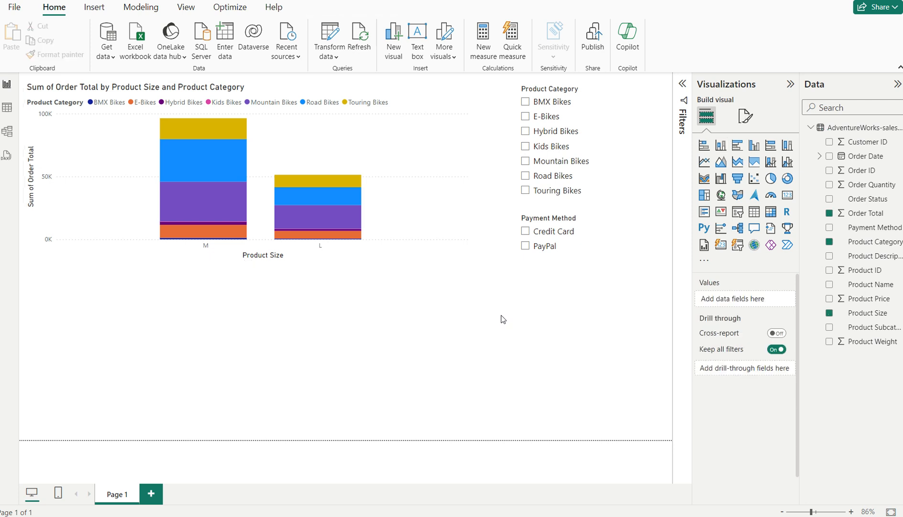
Step: Change the stacked column chart's title to "Order Total by Product Size and Product Category"
left_click(455, 239)
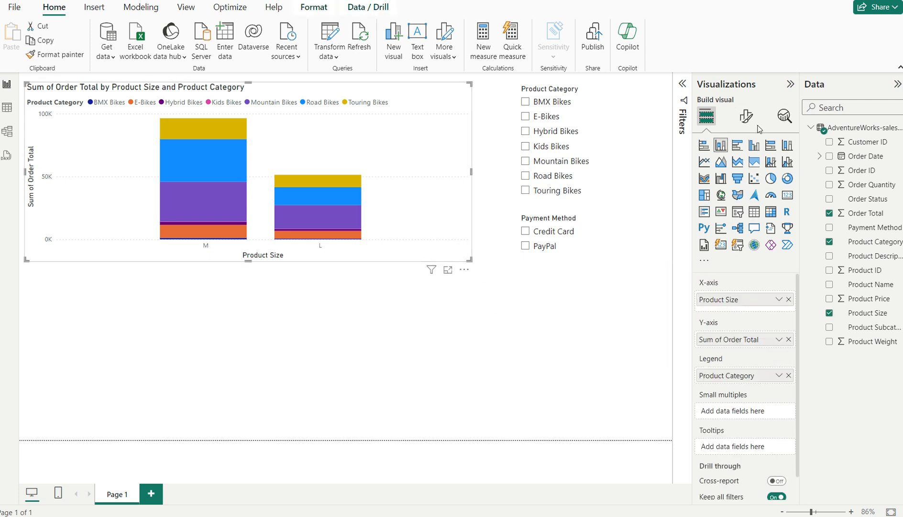
left_click(746, 116)
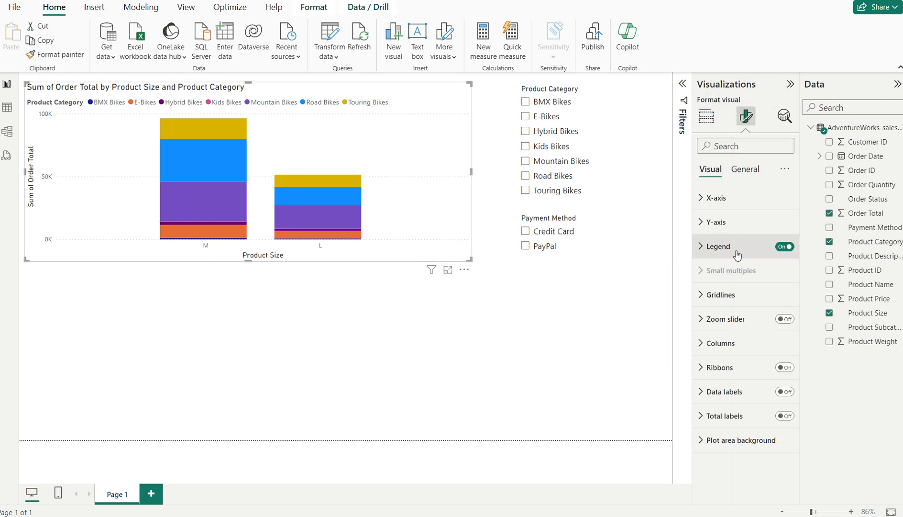
left_click(743, 170)
left_click(735, 220)
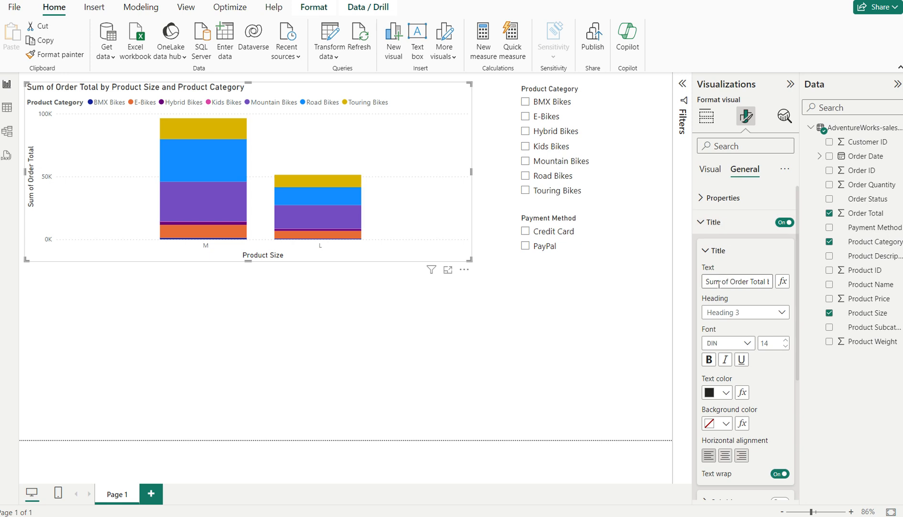
left_click_drag(733, 281, 658, 282)
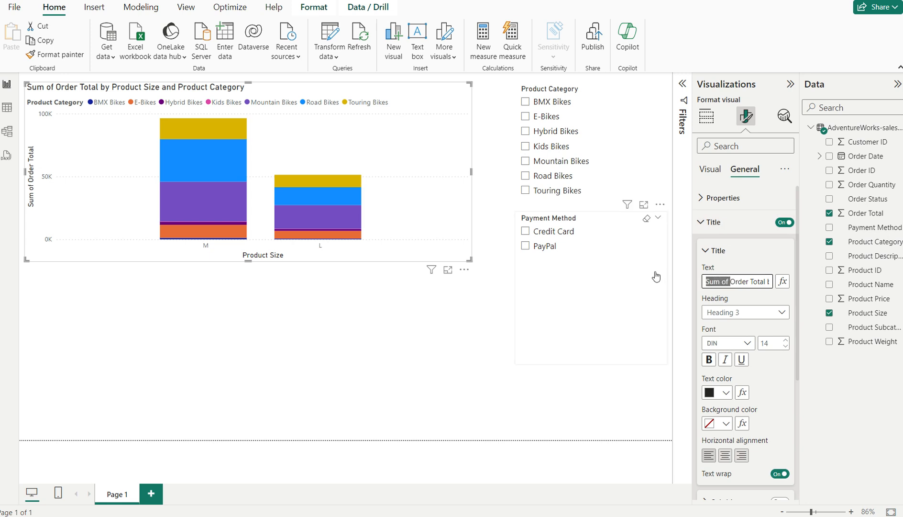
key("BackSpace")
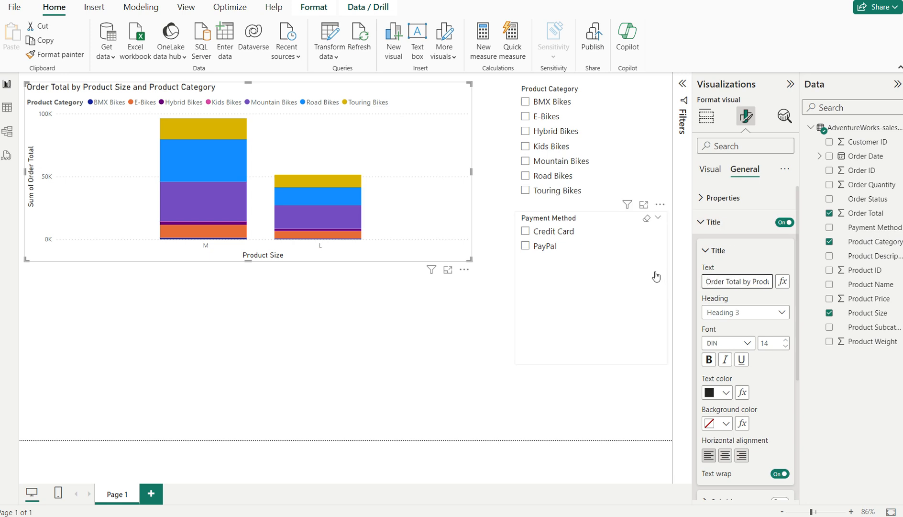
left_click(498, 393)
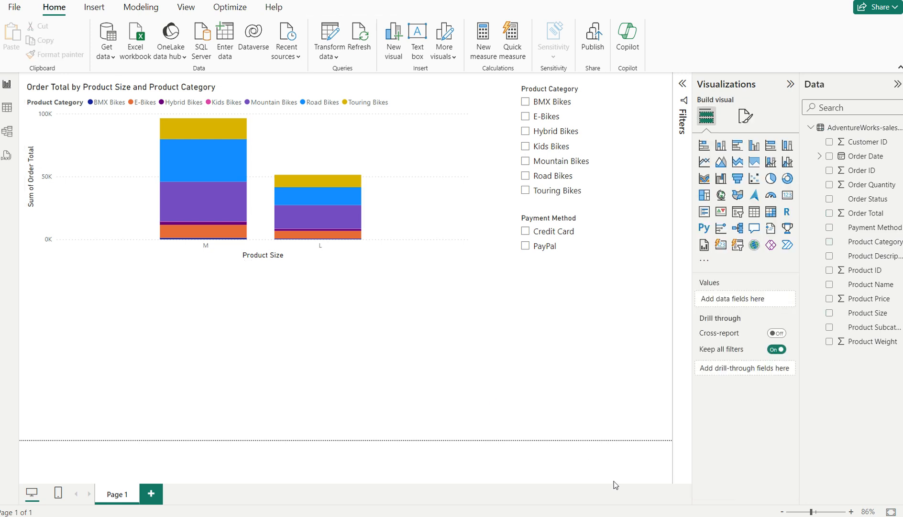
Step: Switch to Notepad, change the note to "Create a donut chart", and minimize it
mouse_move(660, 513)
left_click(713, 471)
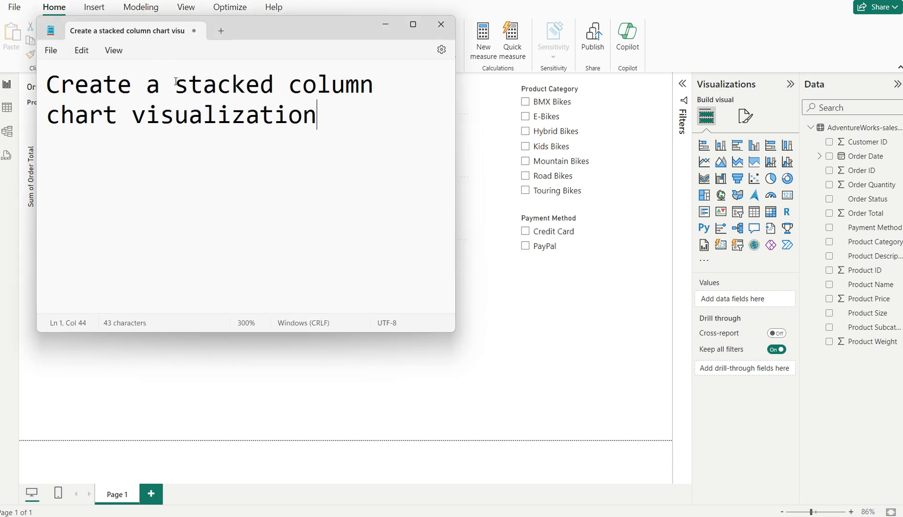
left_click_drag(177, 82, 458, 153)
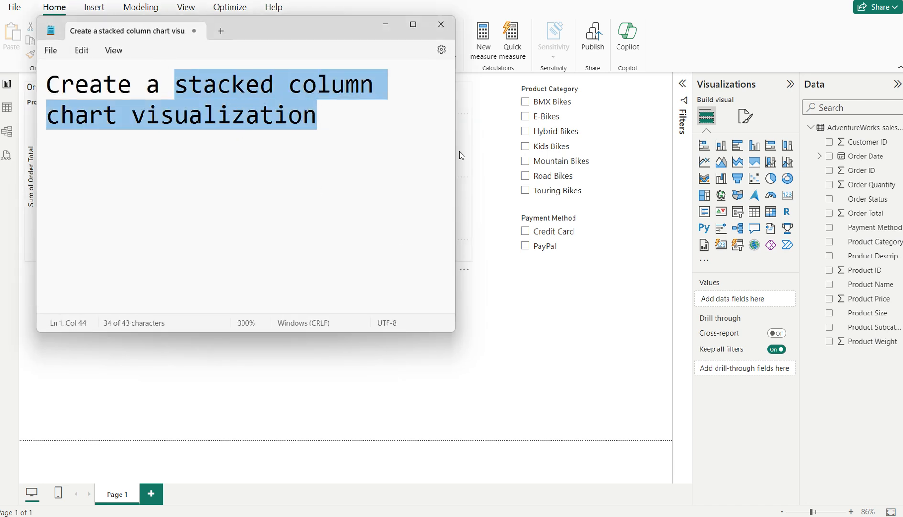
type("donut chart")
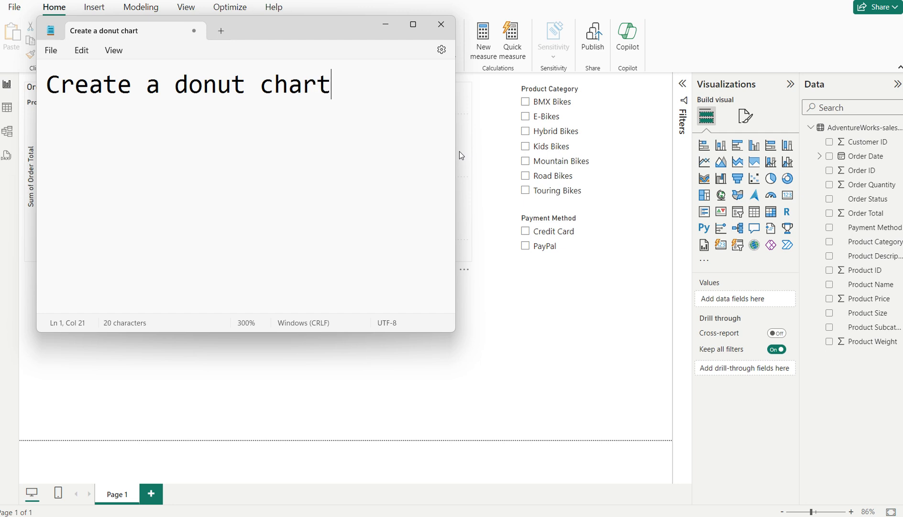
left_click(387, 26)
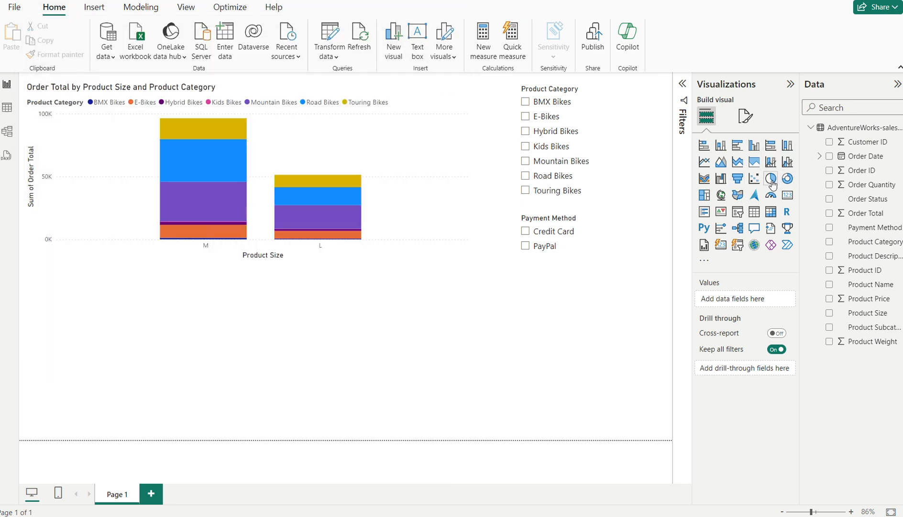
Step: Add a donut chart of Order Total by Product Category below the stacked column chart
left_click(787, 179)
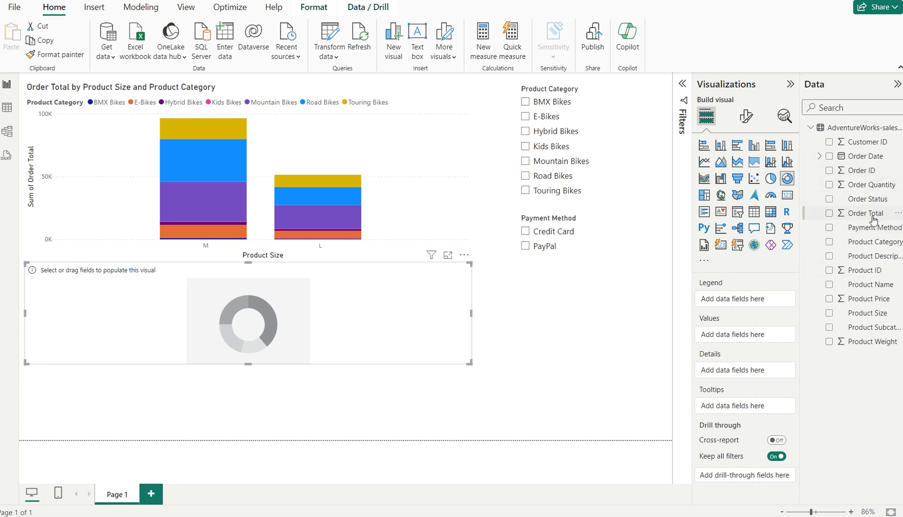
left_click_drag(873, 219, 366, 322)
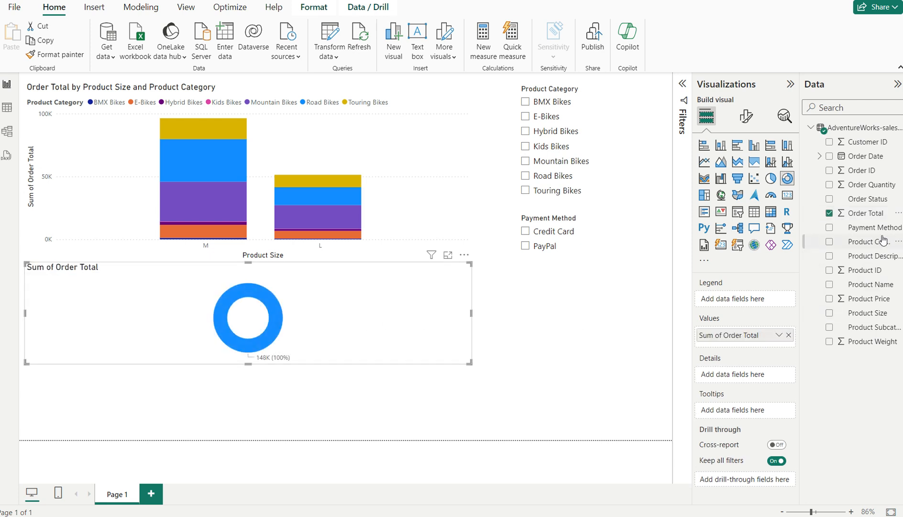
left_click_drag(869, 247, 414, 316)
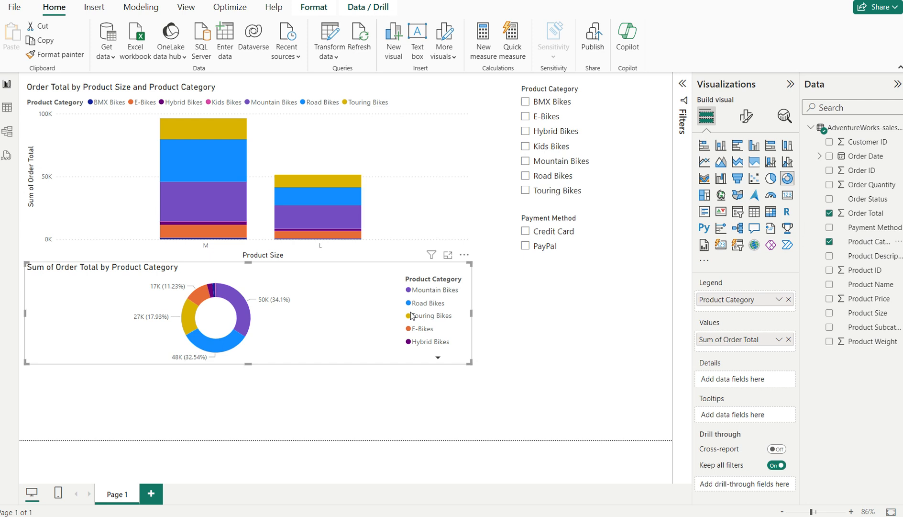
left_click(526, 385)
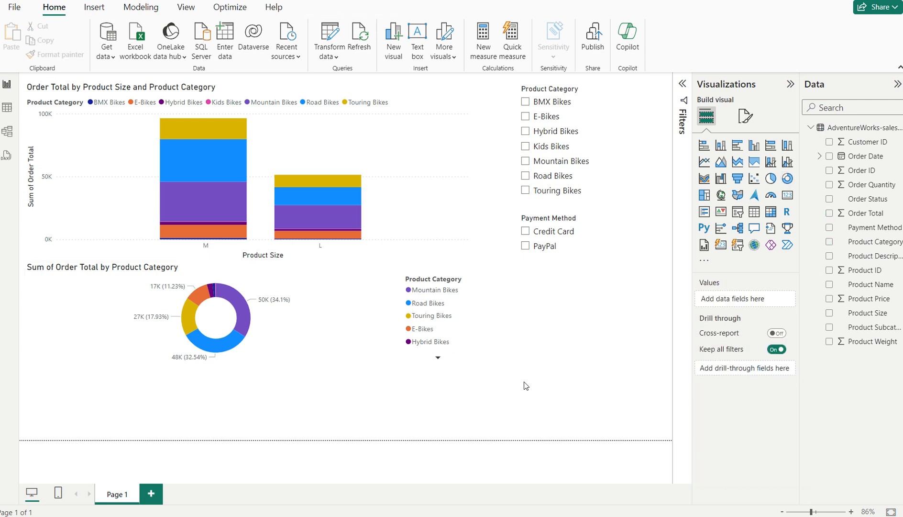
Step: Switch to Notepad, change the note to "Create a table", and minimize it
mouse_move(687, 516)
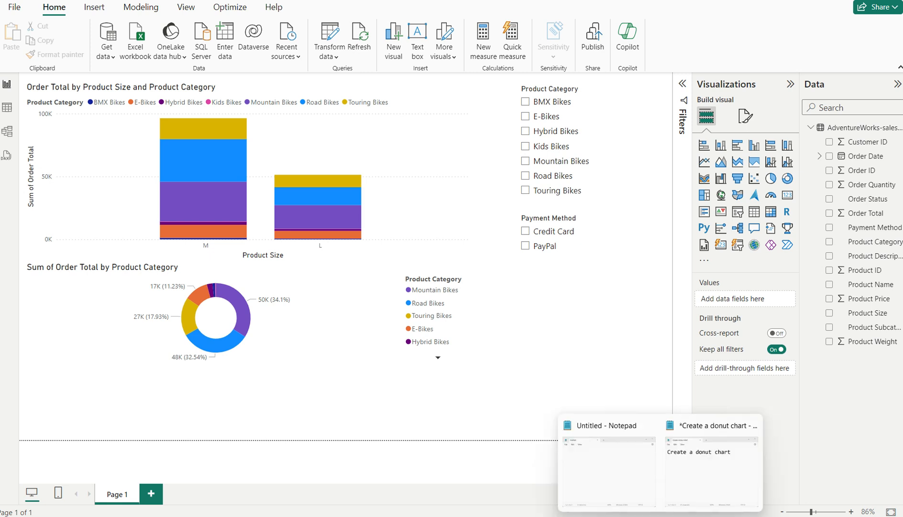
left_click(739, 443)
left_click_drag(174, 91, 322, 94)
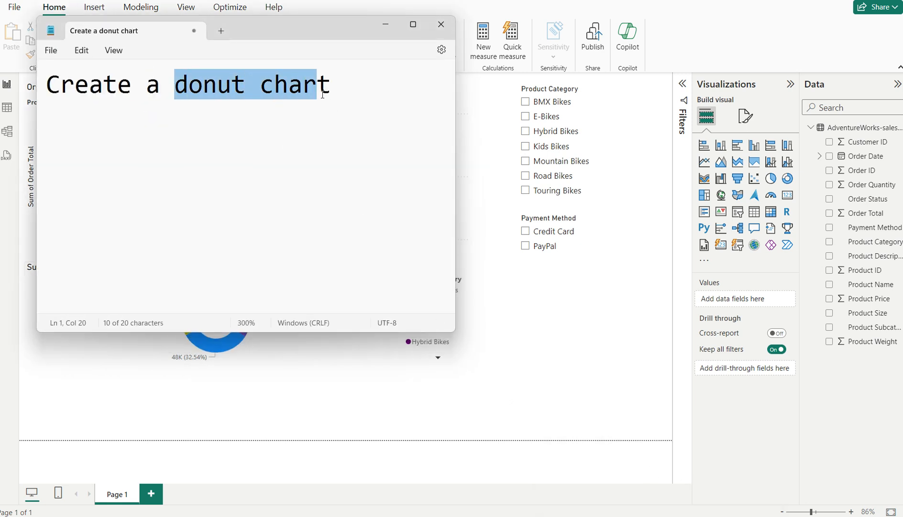
type("table")
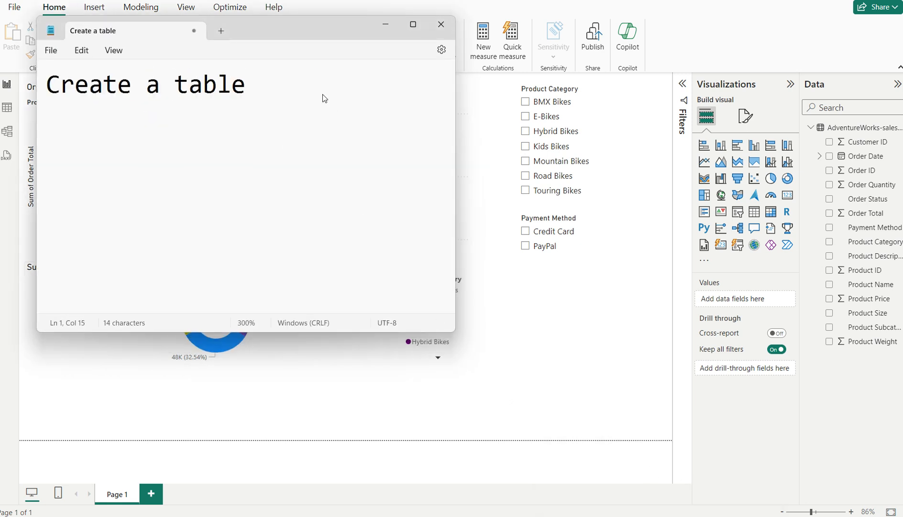
left_click(379, 27)
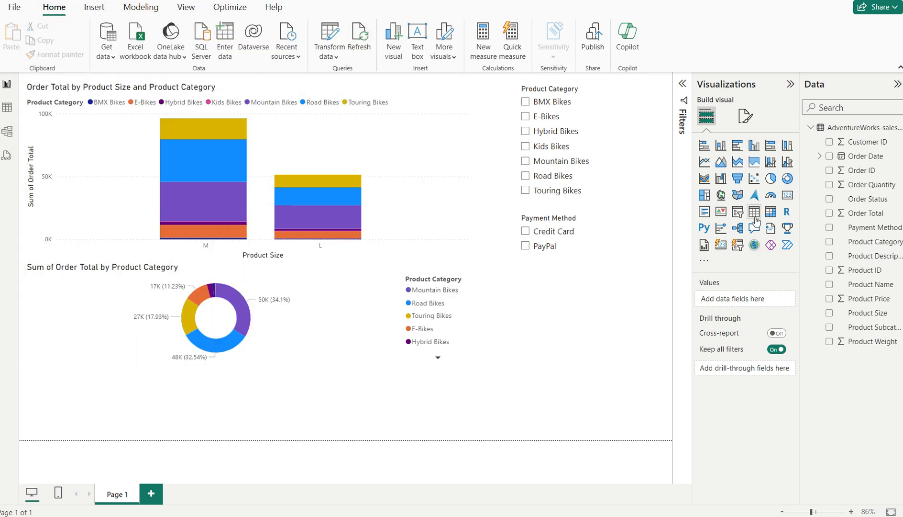
Step: Add a table visual below the slicers, and narrow the donut chart so the table can extend toward it
left_click(757, 215)
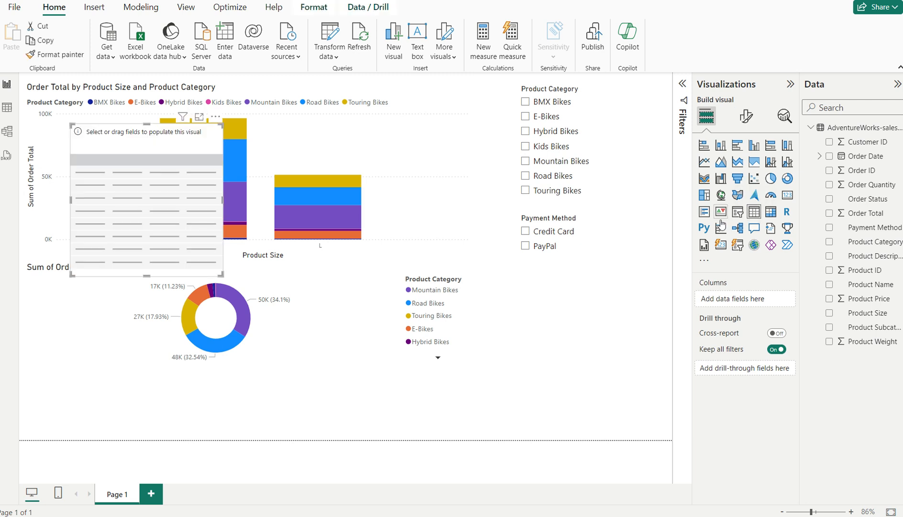
left_click_drag(134, 228, 570, 369)
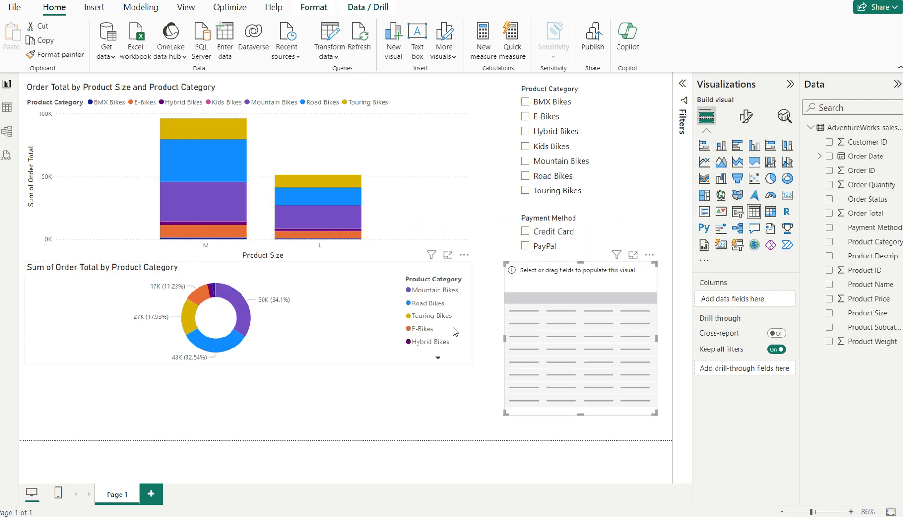
left_click(465, 320)
left_click_drag(472, 313, 401, 318)
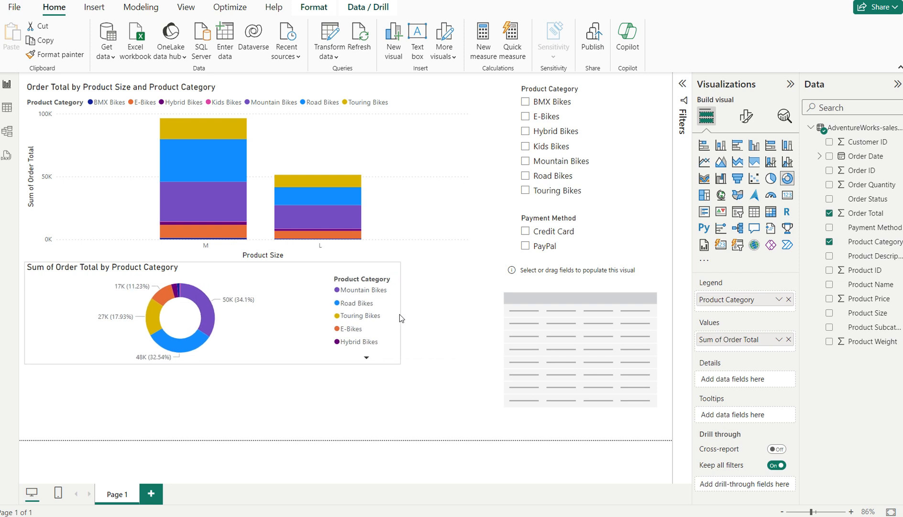
left_click(505, 337)
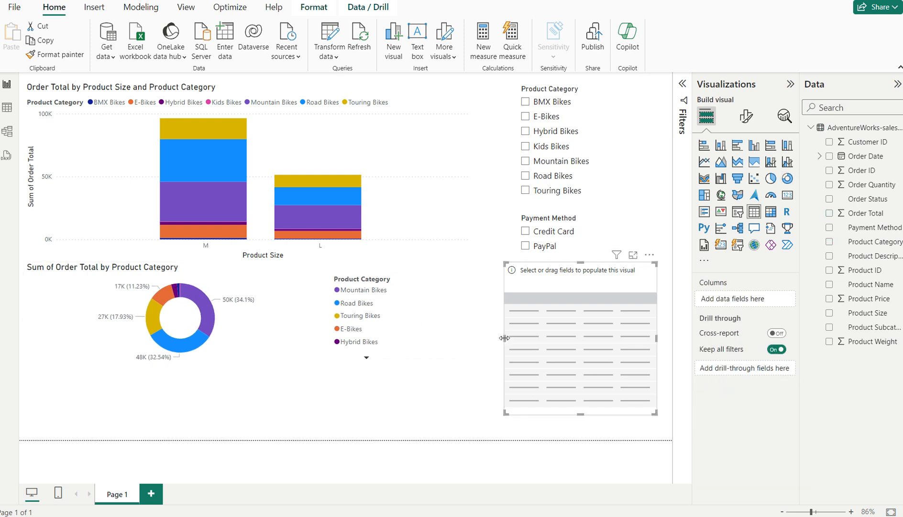
left_click_drag(504, 338, 419, 338)
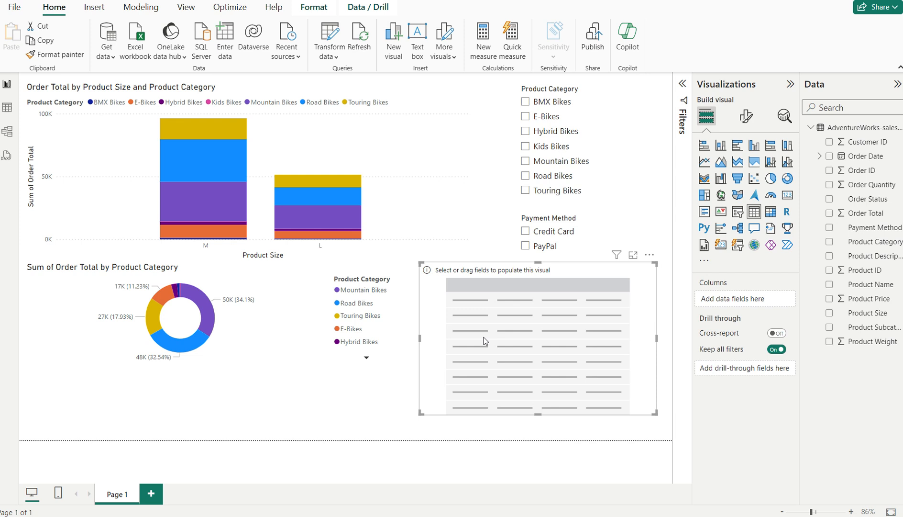
Step: Fill the table with Product Name followed by Order Total, and narrow it slightly from the donut chart's side
left_click_drag(872, 219, 568, 343)
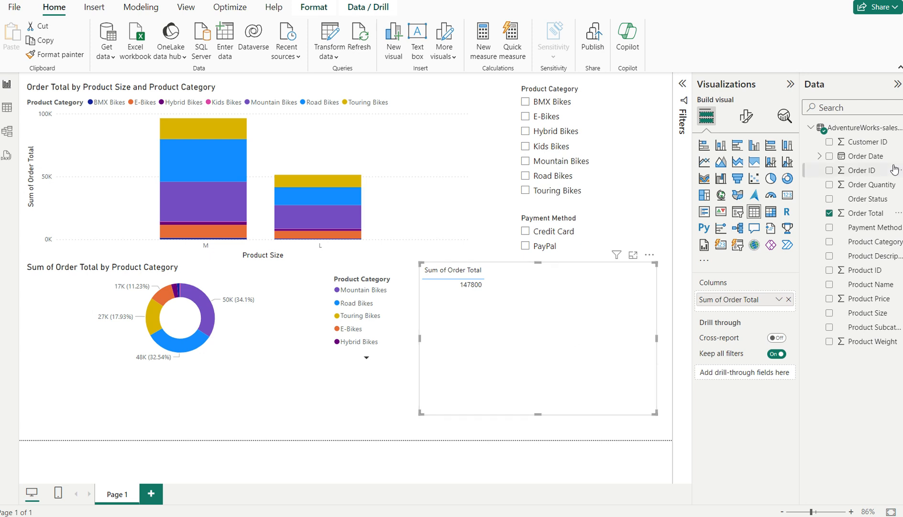
left_click_drag(870, 284, 450, 305)
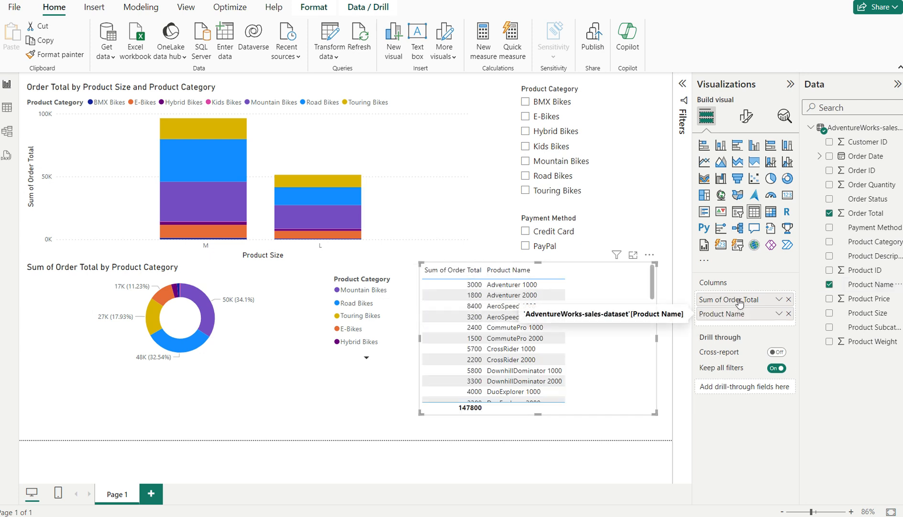
left_click_drag(741, 300, 739, 320)
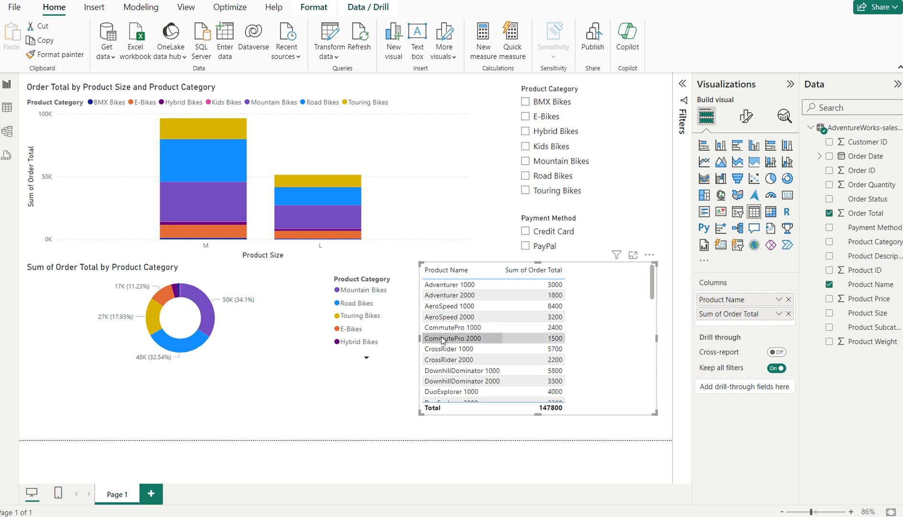
left_click_drag(426, 338, 459, 339)
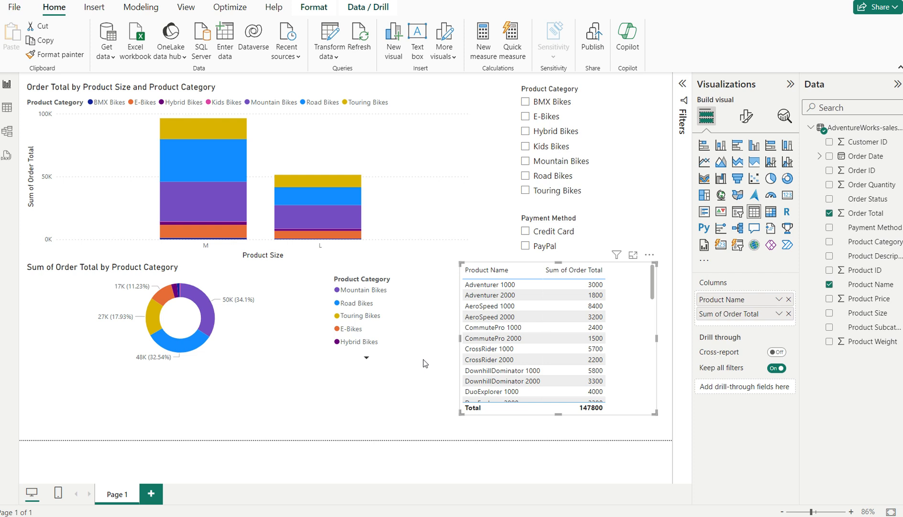
left_click(336, 410)
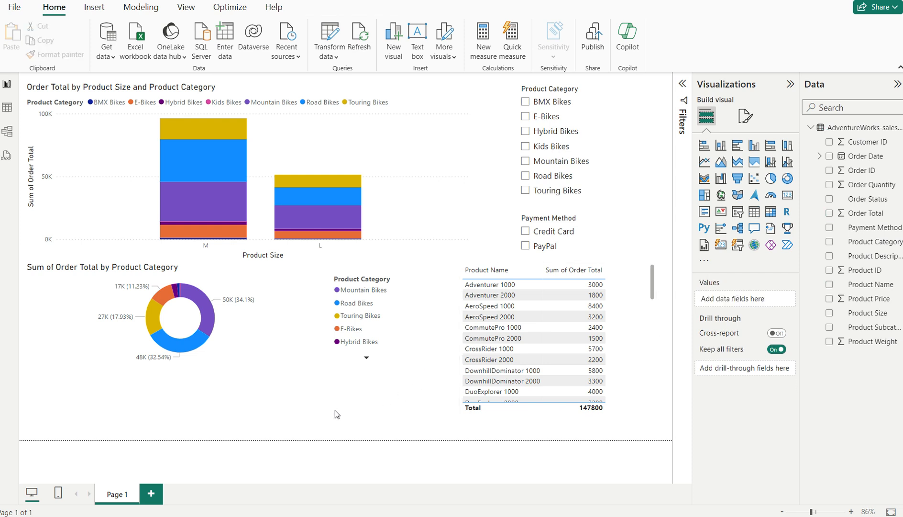
Step: Test the Product Category slicer by filtering the report by each category in turn, from BMX Bikes to Touring Bikes
left_click(525, 101)
left_click(525, 116)
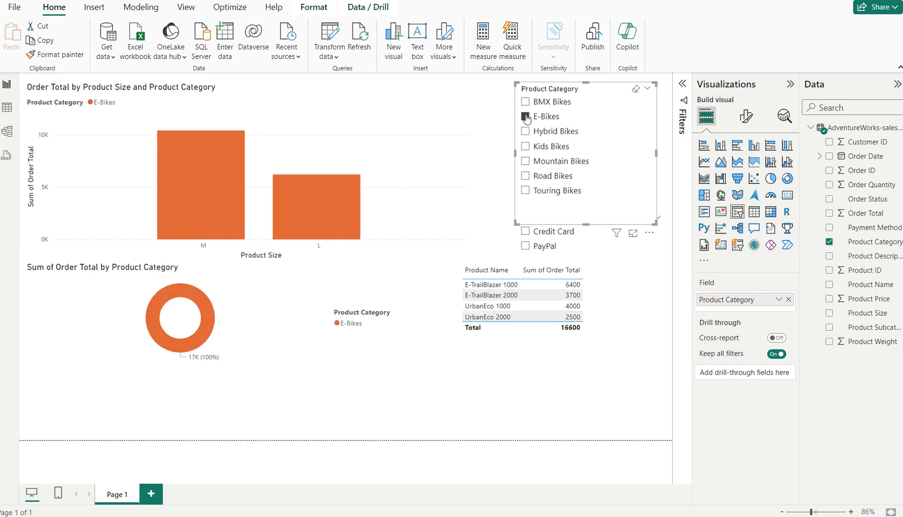
left_click(525, 131)
left_click(526, 146)
left_click(525, 161)
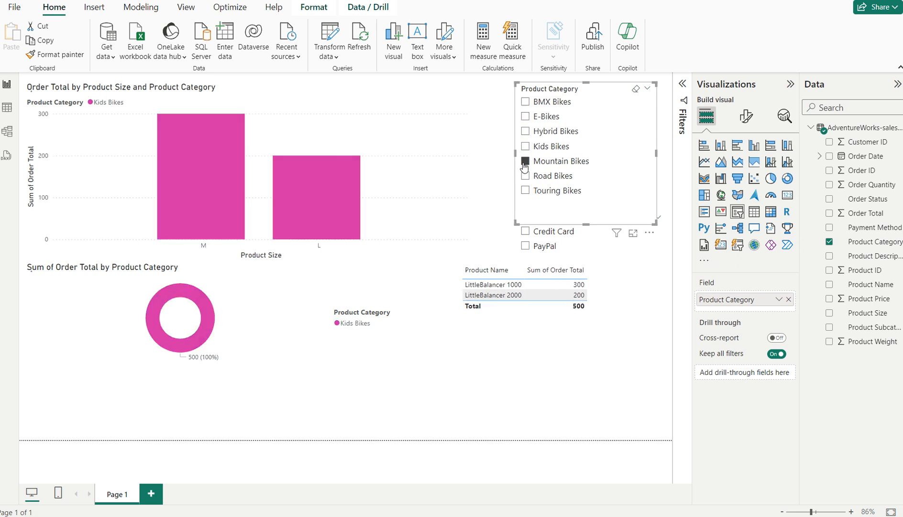
left_click(525, 176)
left_click(525, 190)
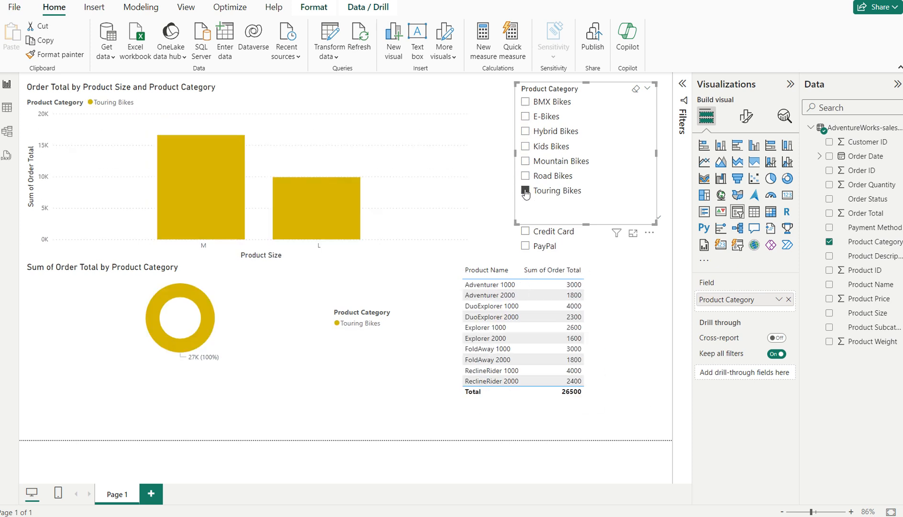
Step: Test the Payment Method slicer with Credit Card and PayPal, and clear the selections in both slicers
left_click(525, 231)
left_click(525, 246)
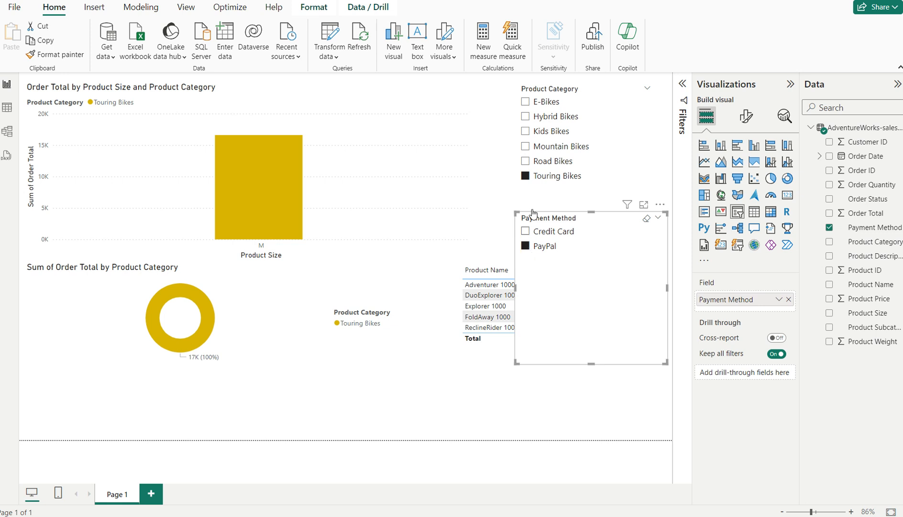
left_click(527, 245)
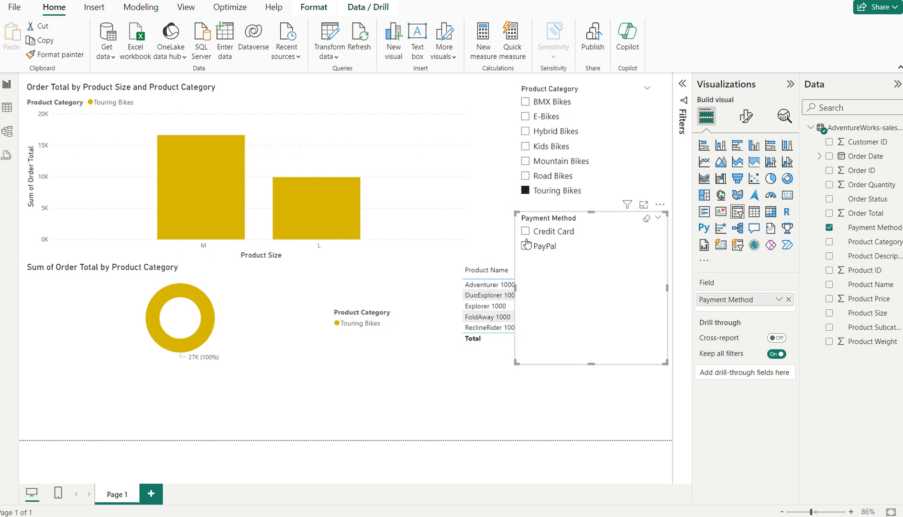
left_click(525, 191)
Step: Cross-filter the report from size M's column by its Touring, Road, Mountain and E-Bikes segments in turn
left_click(208, 127)
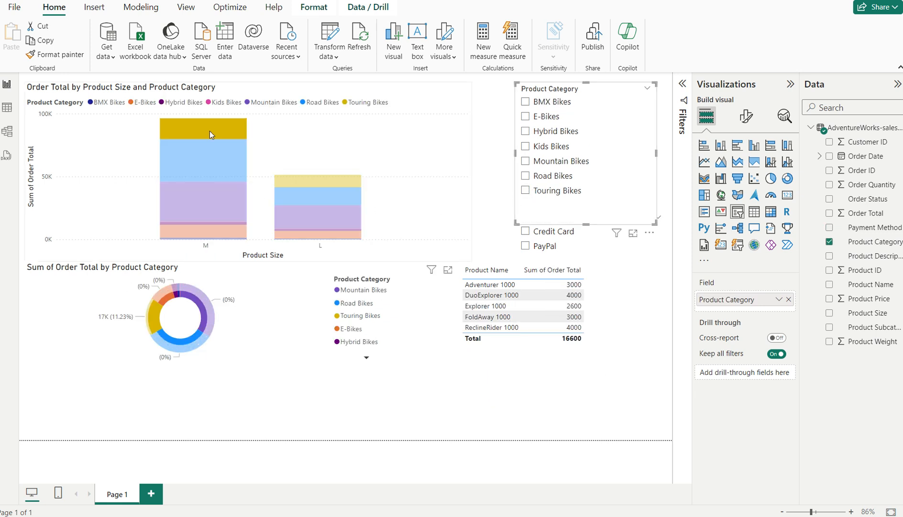
left_click(204, 161)
left_click(197, 220)
left_click(200, 231)
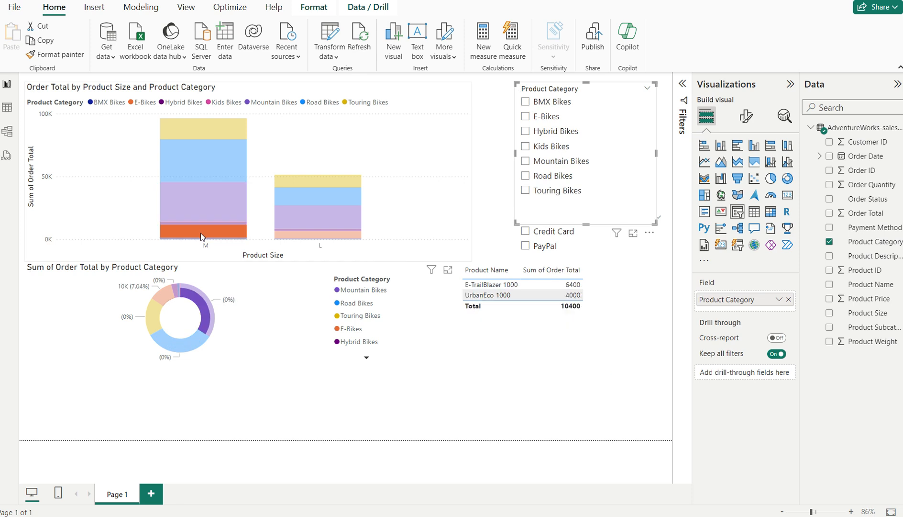
Step: Cross-filter the report from size L's column by several of its category segments, including Mountain Bikes
double_click(325, 232)
left_click(325, 225)
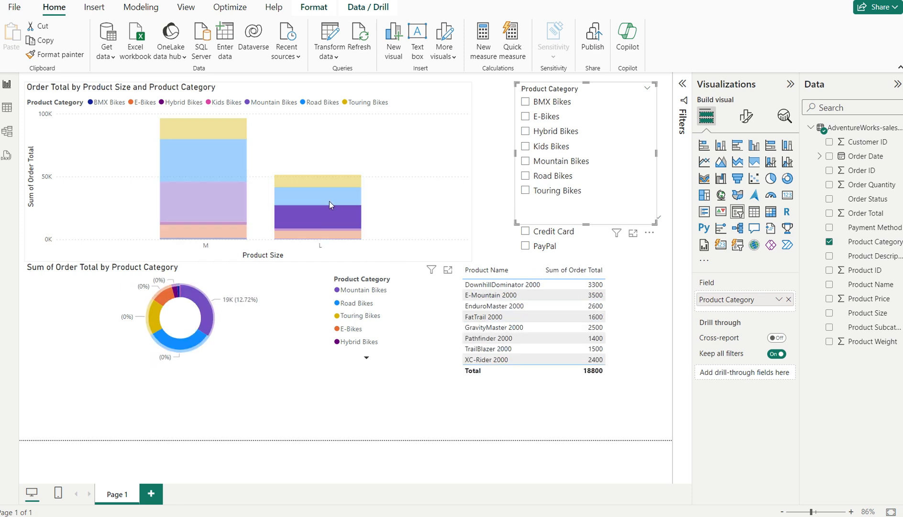
left_click(329, 183)
Step: Cross-filter the report from size M's column by its Road Bikes and Touring Bikes segments, and clear the chart's selection
left_click(198, 160)
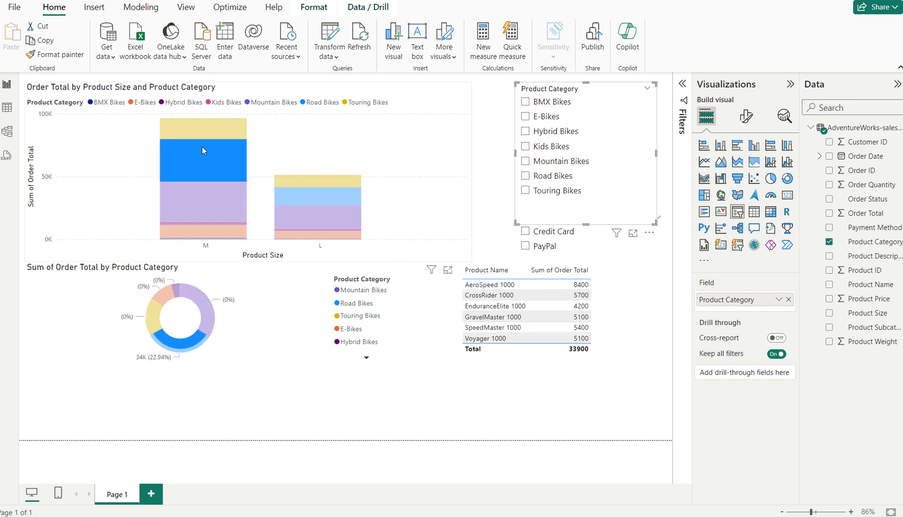
left_click(204, 130)
left_click(262, 425)
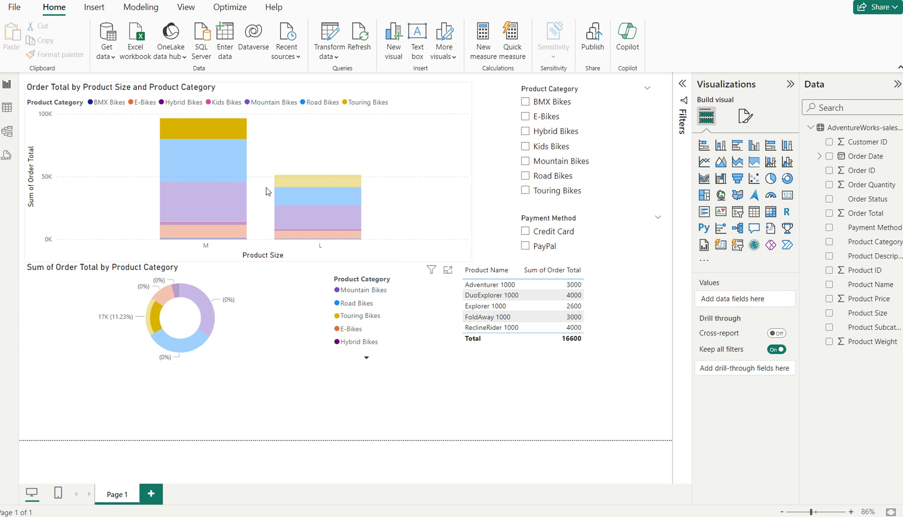
left_click(188, 192)
left_click(97, 144)
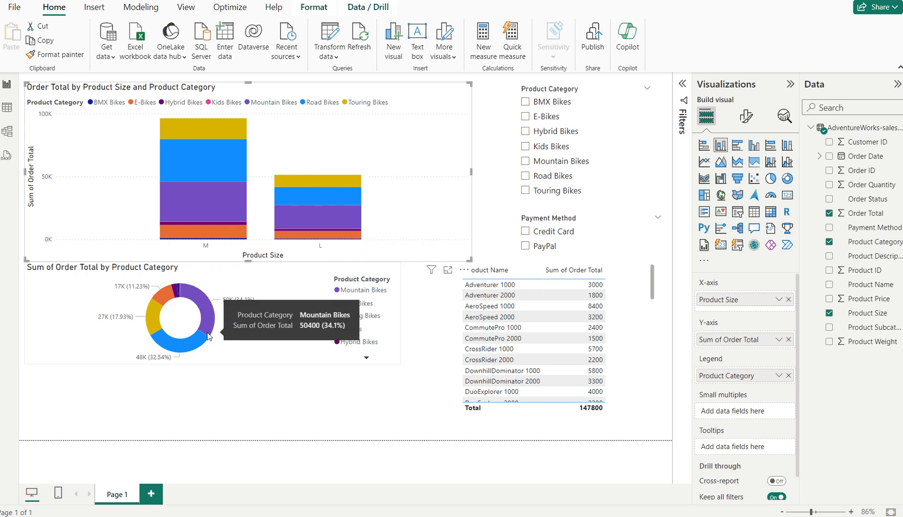
Step: Cross-filter the report from the donut chart by its Touring, E-Bikes, Mountain and Road segments in turn, and clear the selection
left_click(162, 299)
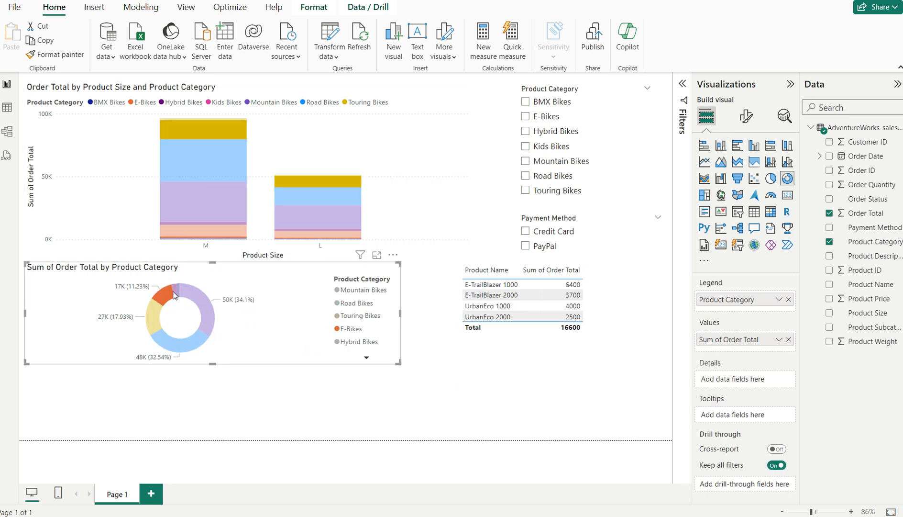
left_click(196, 293)
left_click(194, 336)
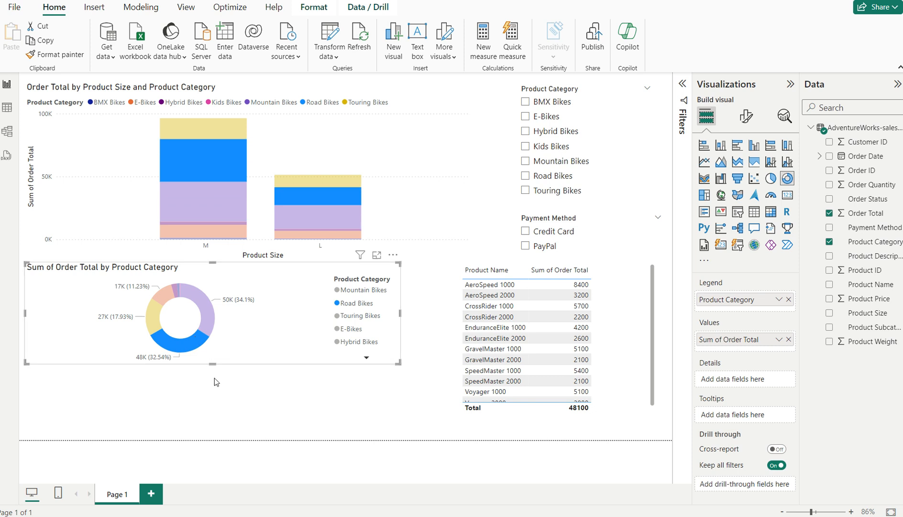
left_click(265, 336)
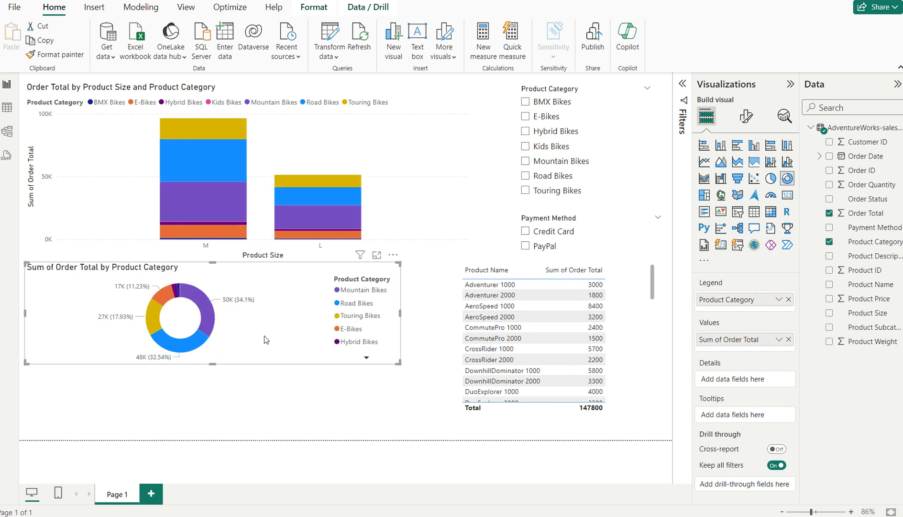